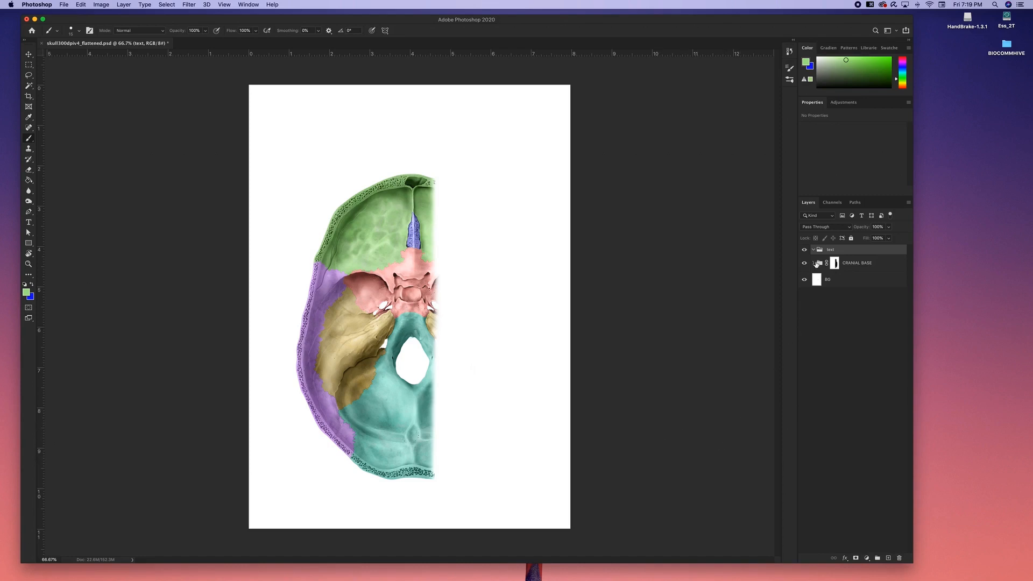
# - Examine the layers inside the CRANIAL BASE group, including the Colours layer and the image layer copy beneath it
pyautogui.click(816, 265)
pyautogui.click(813, 262)
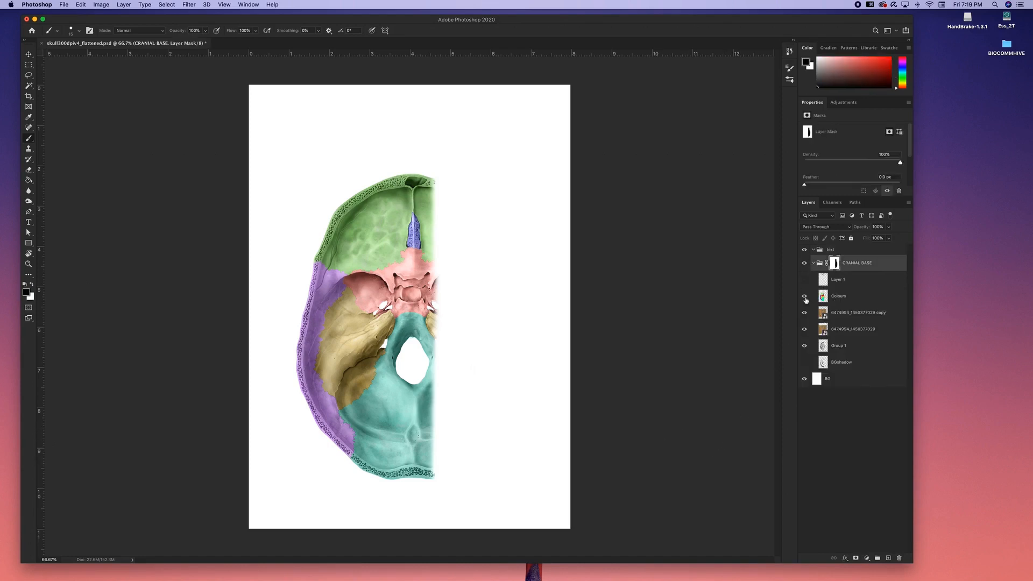
pyautogui.click(837, 300)
pyautogui.click(843, 313)
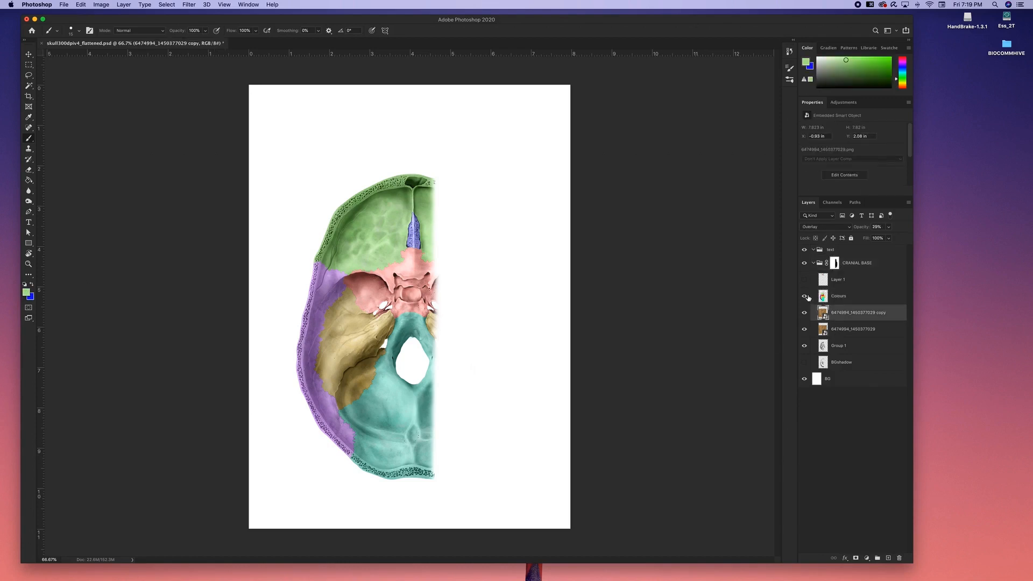
pyautogui.click(805, 296)
pyautogui.click(813, 263)
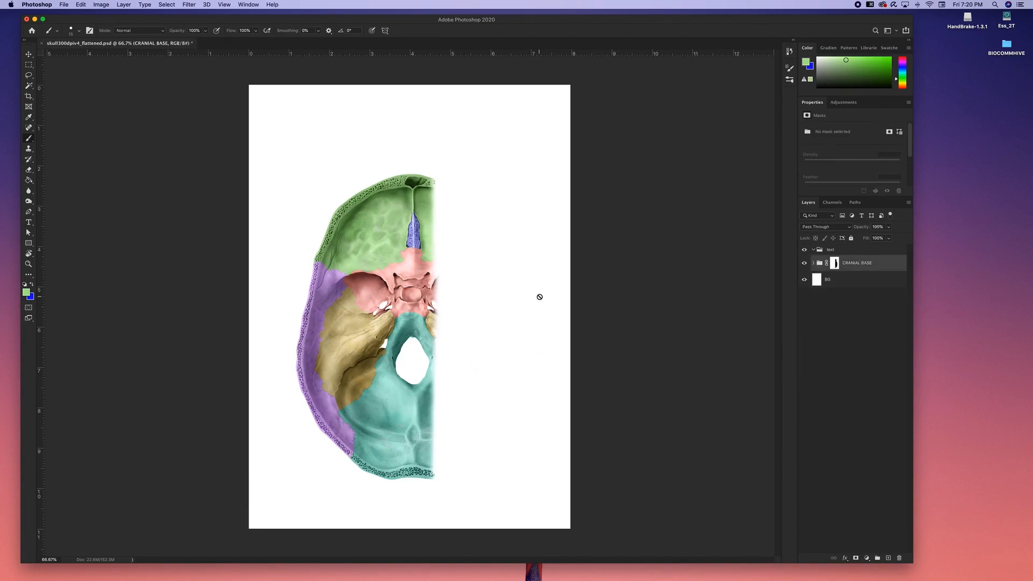
# - Delete all the existing paths, from Path 1 through the Work Path
pyautogui.click(855, 202)
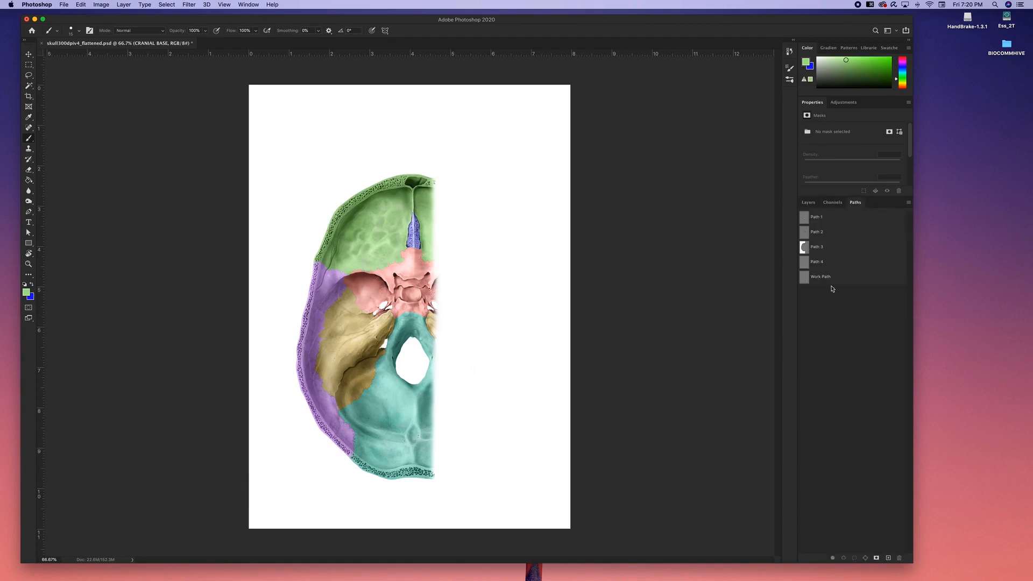
pyautogui.click(831, 277)
pyautogui.keyDown('shift'); pyautogui.click(831, 217); pyautogui.keyUp('shift')
pyautogui.click(899, 558)
pyautogui.click(576, 186)
# - Create a new path and name it "legend"
pyautogui.click(888, 558)
pyautogui.doubleClick(817, 217)
pyautogui.write('legend')
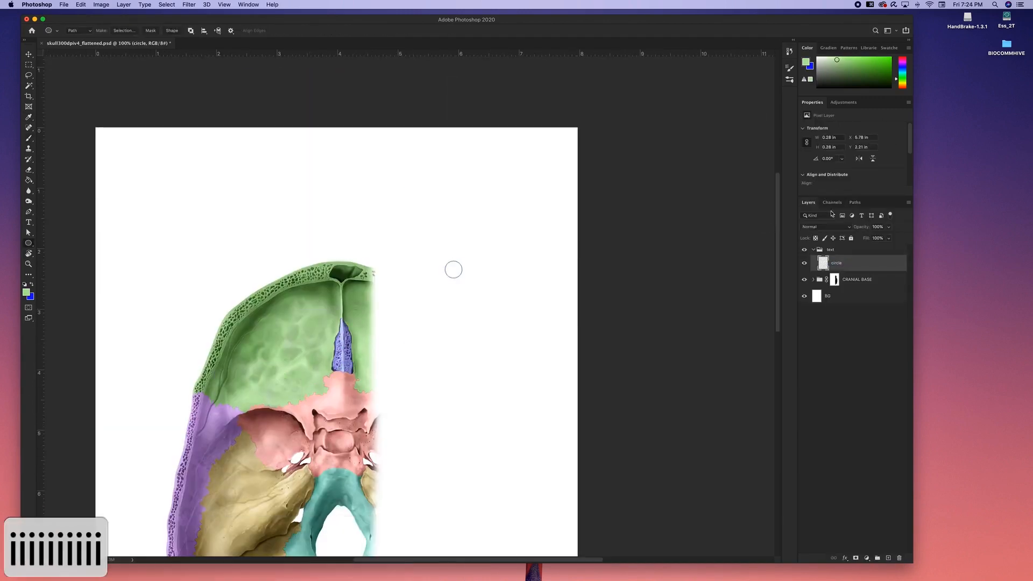
# - Duplicate the circle downward to build the legend's column of colour swatches
pyautogui.moveTo(454, 269); pyautogui.dragTo(457, 383)
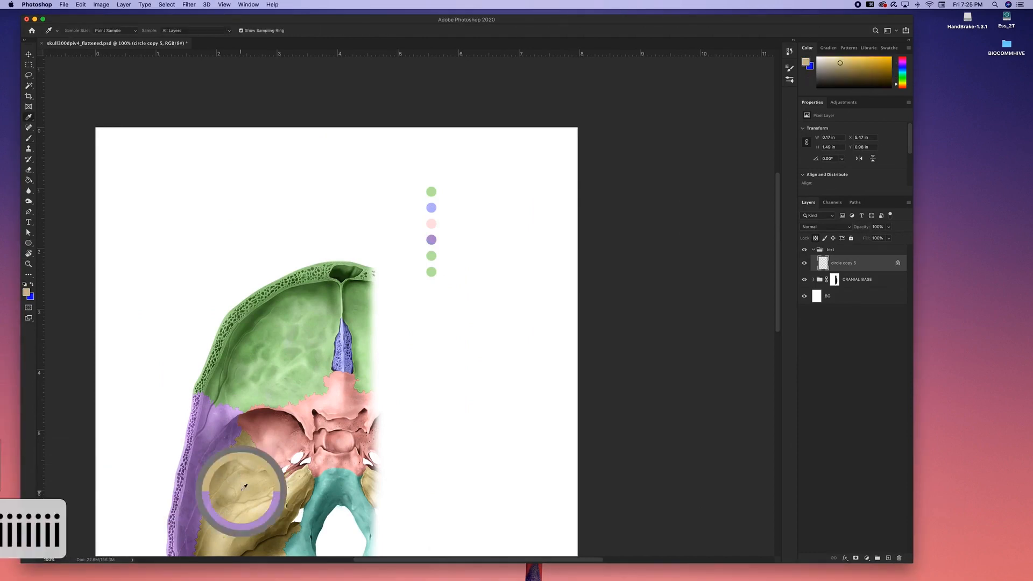
pyautogui.press('super+minus')
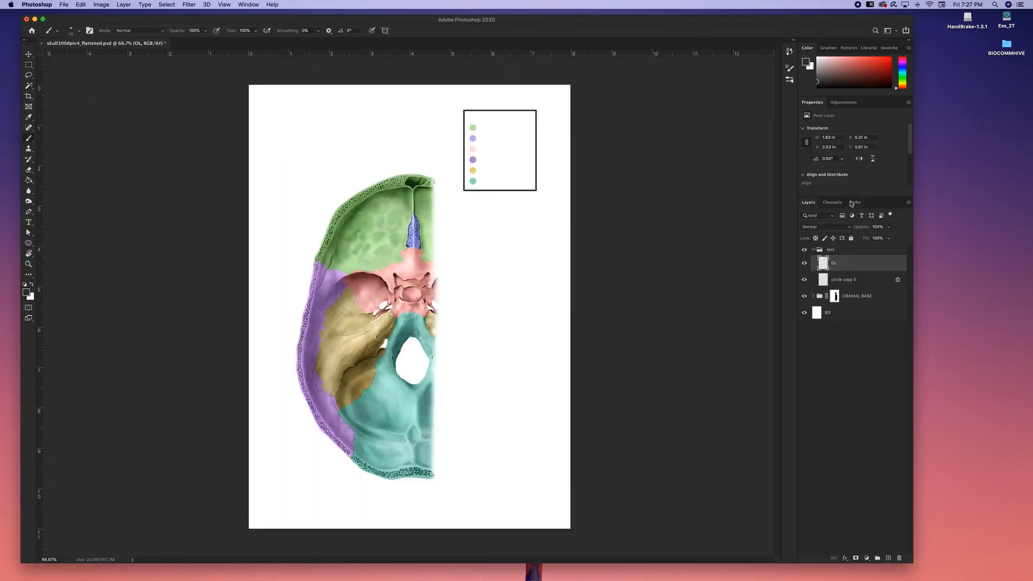
# - Group the OL outline layer with the circle swatches layer and name the group "legend"
pyautogui.keyDown('shift'); pyautogui.click(846, 281); pyautogui.keyUp('shift')
pyautogui.moveTo(846, 281); pyautogui.dragTo(878, 557)
pyautogui.doubleClick(840, 260)
pyautogui.write('legeng')
pyautogui.press('BackSpace')
pyautogui.write('d')
pyautogui.press('Return')
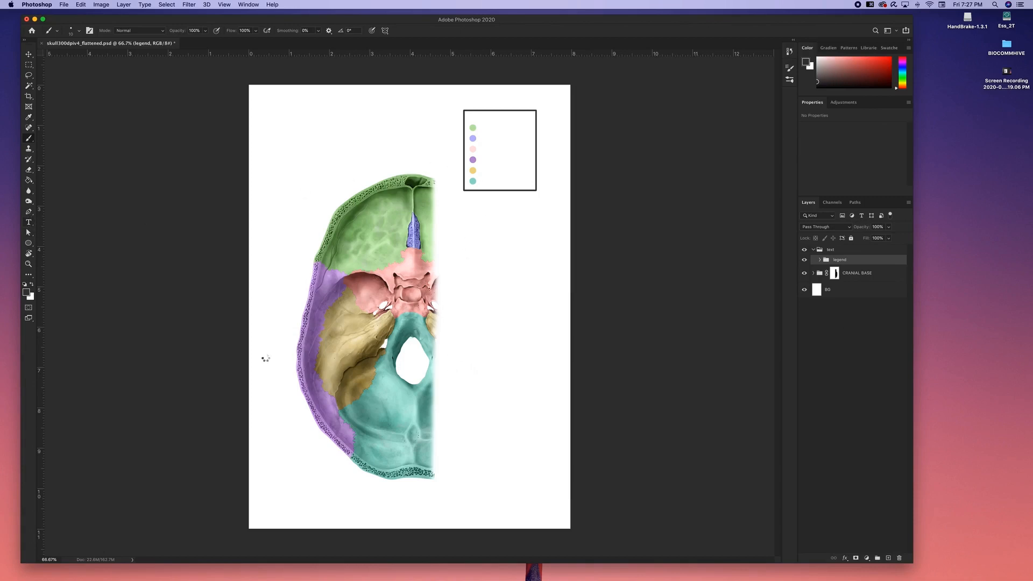
# - Add a text box inside the upper edge of the legend frame containing the title "Cranial Base"
pyautogui.press('t')
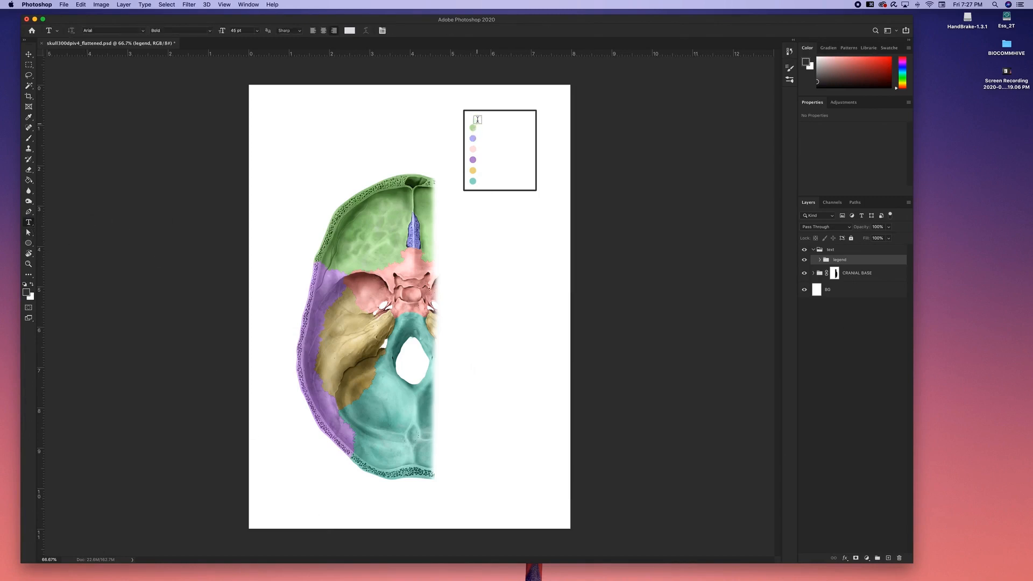
pyautogui.moveTo(469, 115); pyautogui.dragTo(537, 122)
pyautogui.write('Cranial Base')
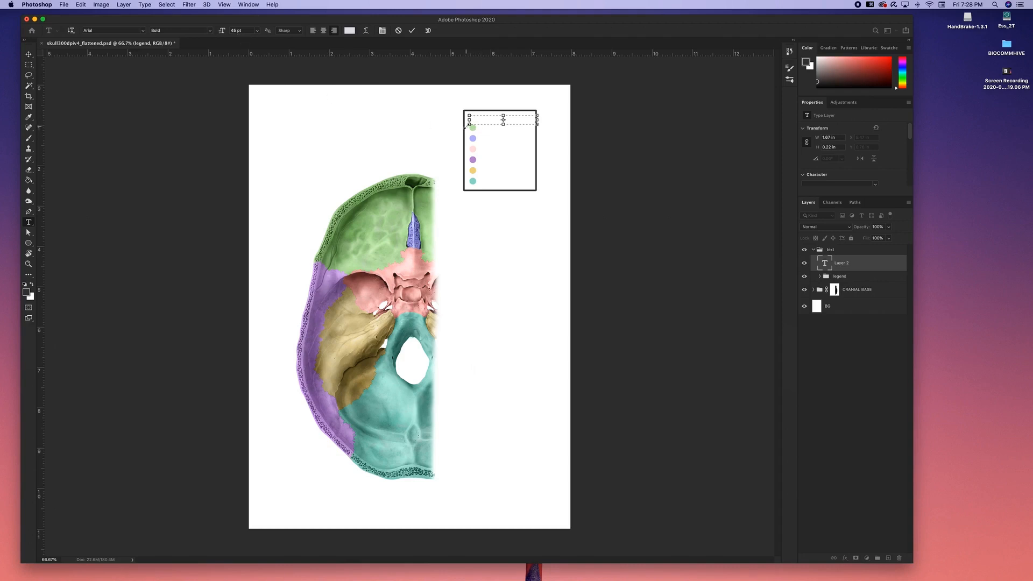
# - Set the title text to 10 pt, shrink its text frame to about 1.31 by 0.17 in, and left-align it
pyautogui.press('super+a')
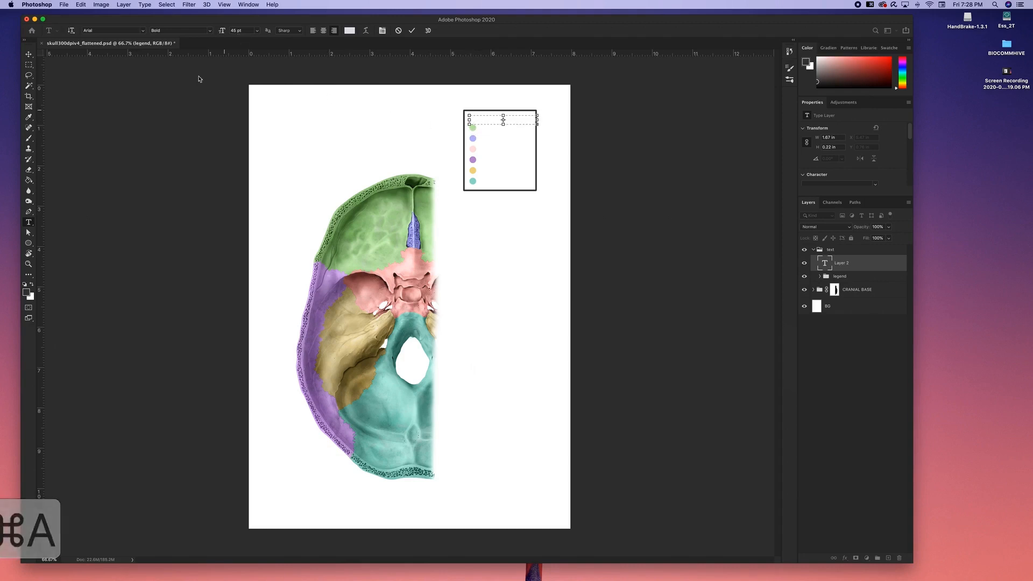
pyautogui.click(257, 31)
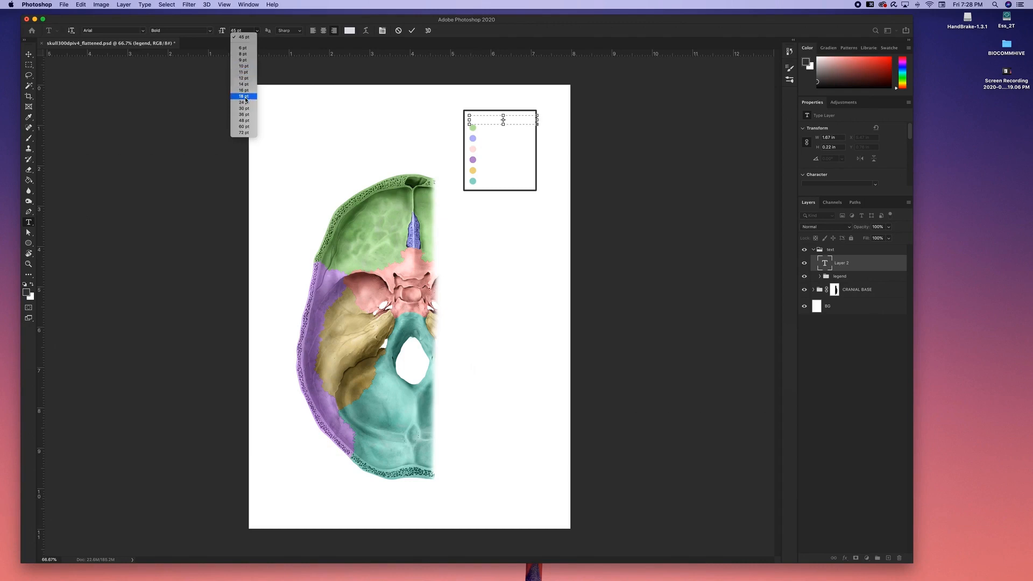
pyautogui.click(252, 66)
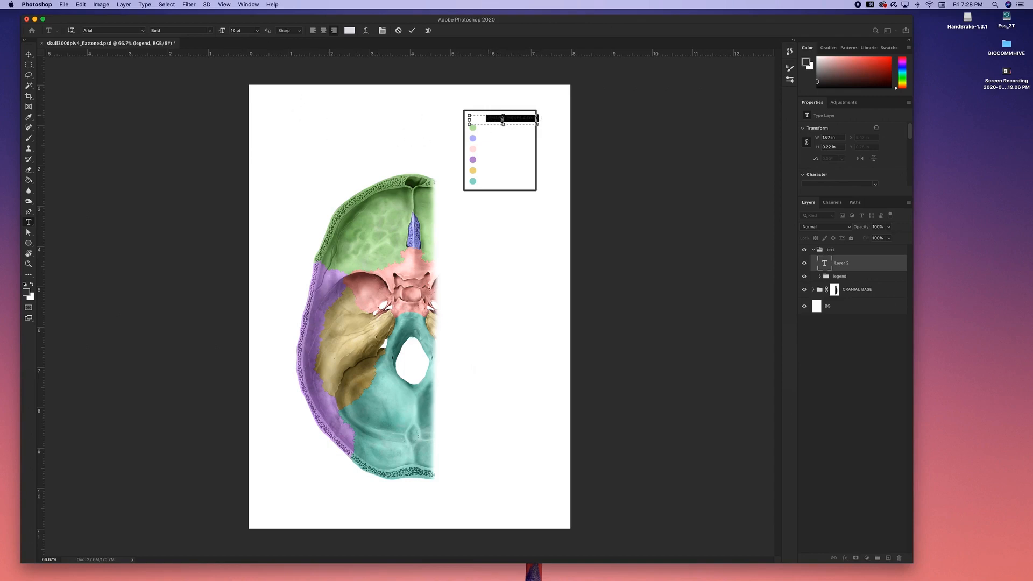
pyautogui.moveTo(538, 126); pyautogui.dragTo(532, 124)
pyautogui.click(313, 31)
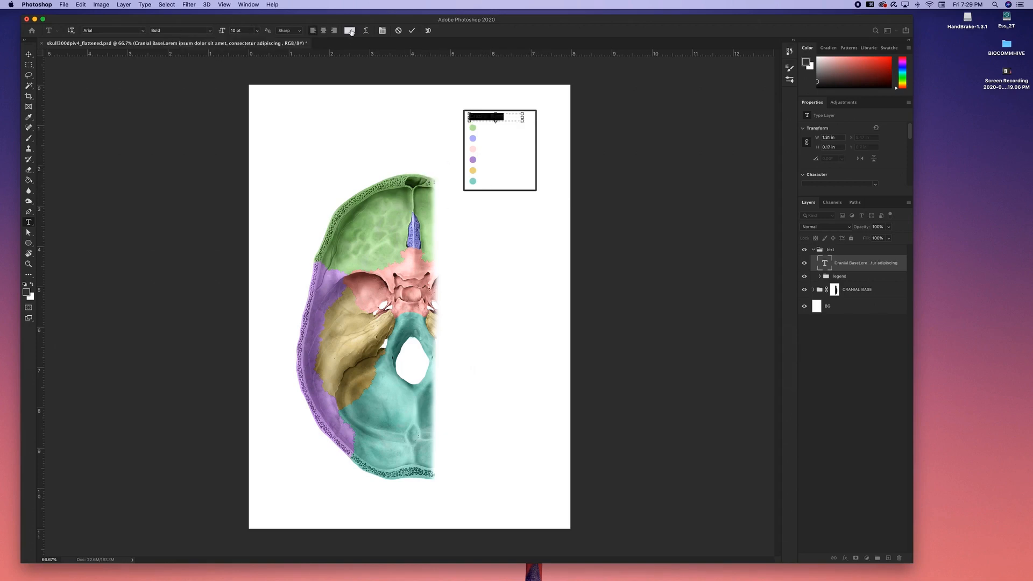
# - Change the legend title's text colour to dark grey #454545
pyautogui.click(349, 31)
pyautogui.click(507, 226)
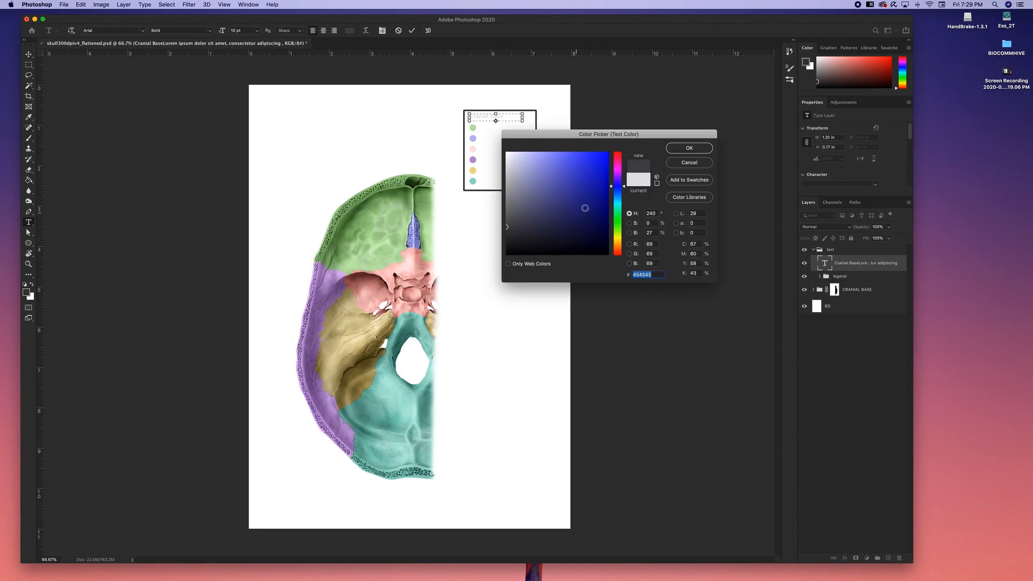
pyautogui.click(682, 148)
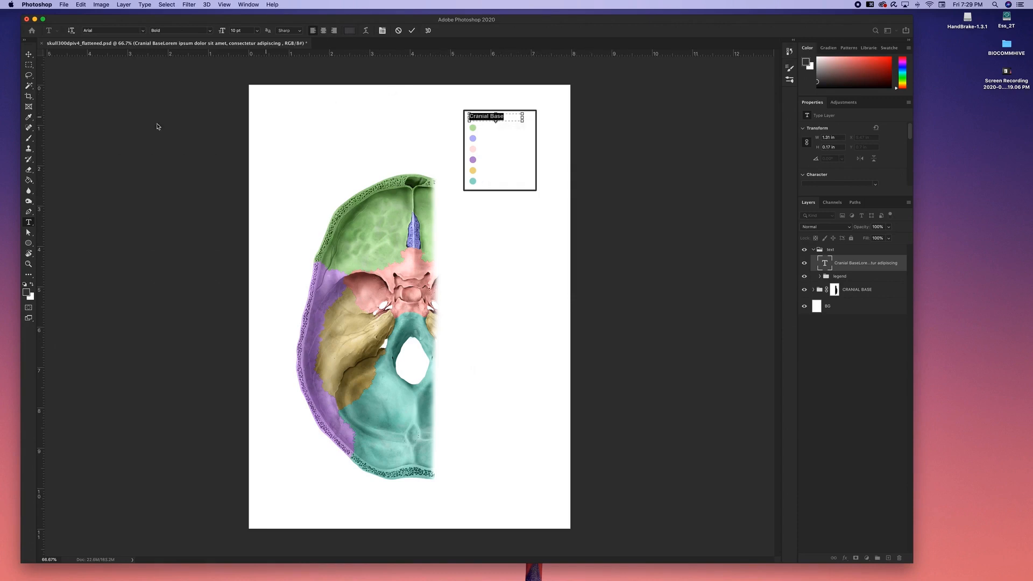
pyautogui.click(30, 54)
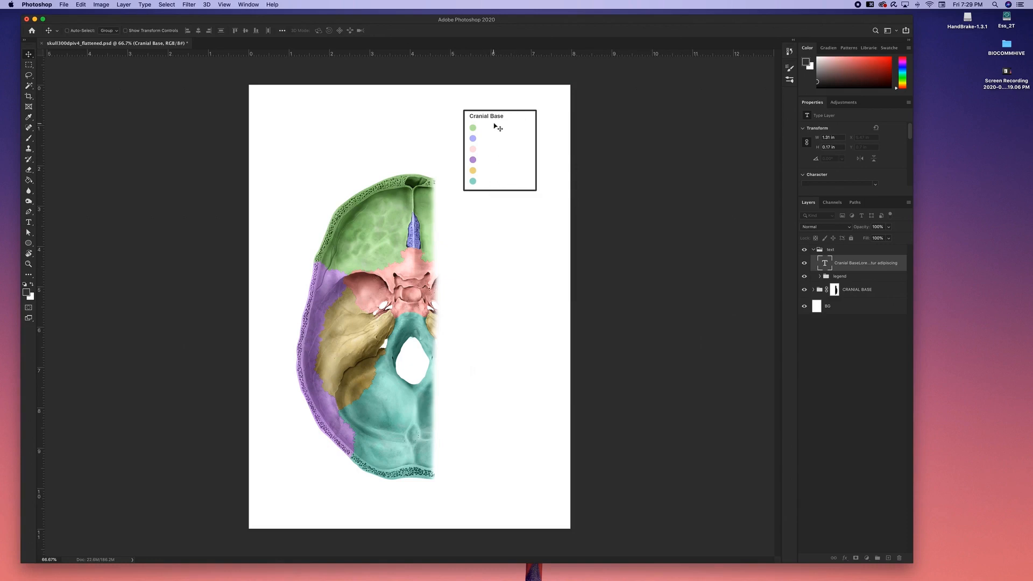
# - Duplicate the Cranial Base text down the legend to place one label copy beside each of the six colour swatches
pyautogui.press('v')
pyautogui.press('v')
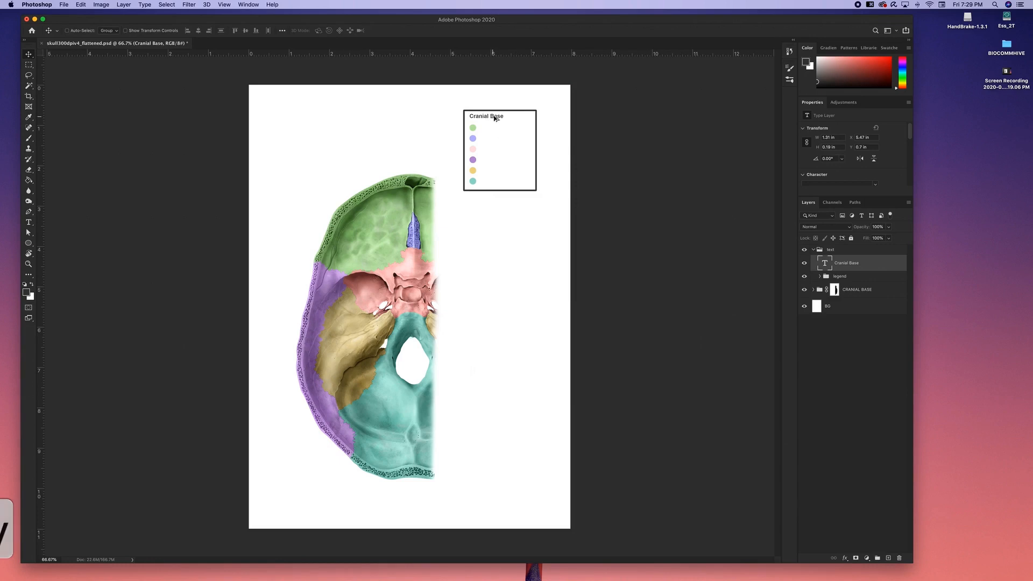
pyautogui.moveTo(499, 124); pyautogui.dragTo(500, 152)
pyautogui.moveTo(496, 151); pyautogui.dragTo(496, 160)
pyautogui.moveTo(496, 161); pyautogui.dragTo(497, 172)
pyautogui.moveTo(496, 172); pyautogui.dragTo(497, 179)
# - Align the left edges of the six label copies and distribute them evenly in the vertical direction
pyautogui.keyDown('shift'); pyautogui.click(848, 348); pyautogui.keyUp('shift')
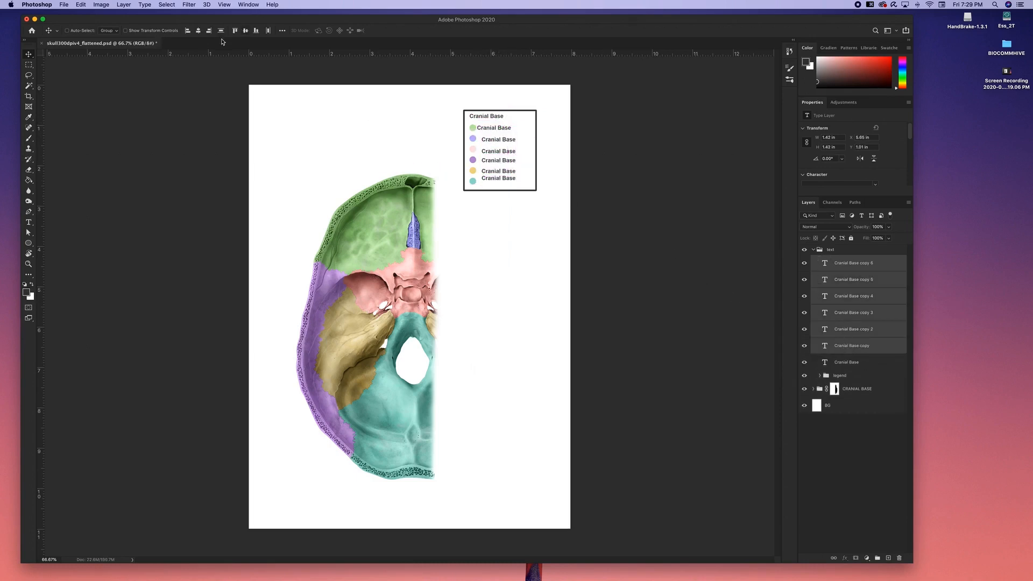
pyautogui.click(187, 31)
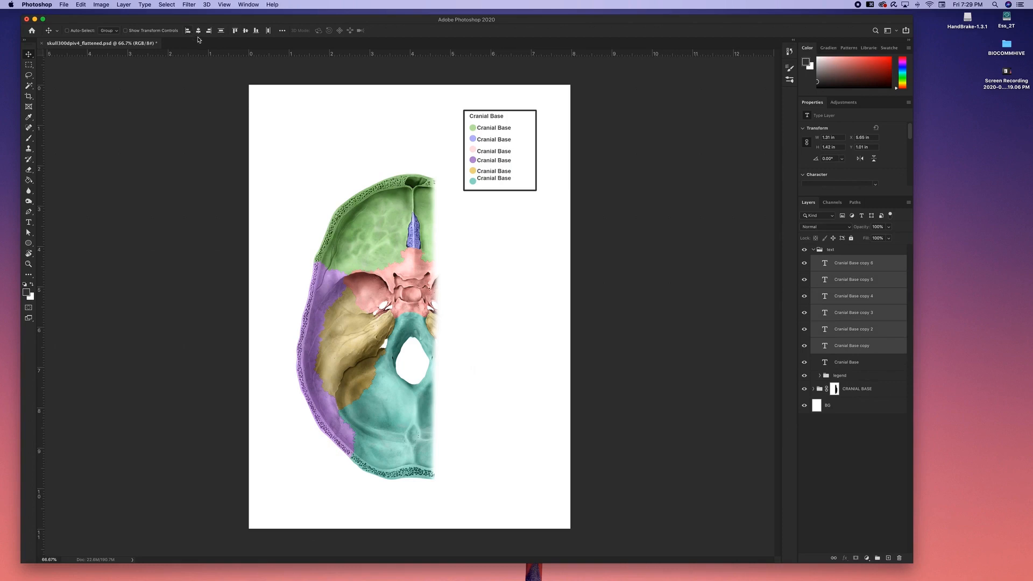
pyautogui.click(283, 31)
pyautogui.click(258, 80)
# - Lower the last label to line up with the teal swatch and redistribute the six labels vertically
pyautogui.moveTo(496, 179); pyautogui.dragTo(496, 180)
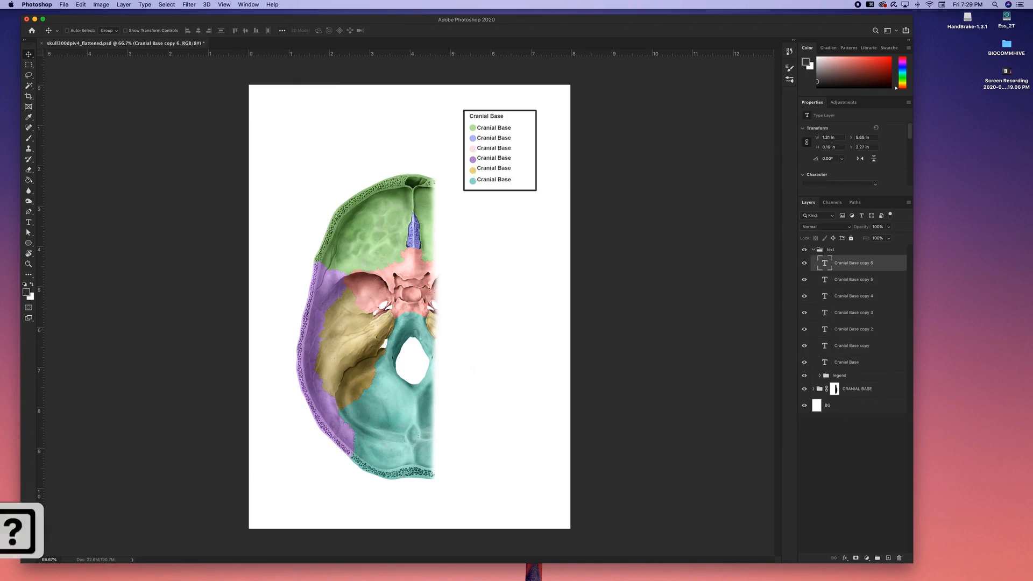
pyautogui.keyDown('shift'); pyautogui.click(846, 362); pyautogui.keyUp('shift')
pyautogui.keyDown('shift'); pyautogui.click(852, 346); pyautogui.keyUp('shift')
pyautogui.click(283, 31)
pyautogui.click(258, 79)
# - Nudge the six labels to the right, away from the colour swatches
pyautogui.hotkey('shift', 'Right')
pyautogui.hotkey('shift', 'Right')
pyautogui.hotkey('shift', 'Right')
# - Replace the label beside the green swatch with "Frontal"
pyautogui.press('t')
pyautogui.click(514, 128)
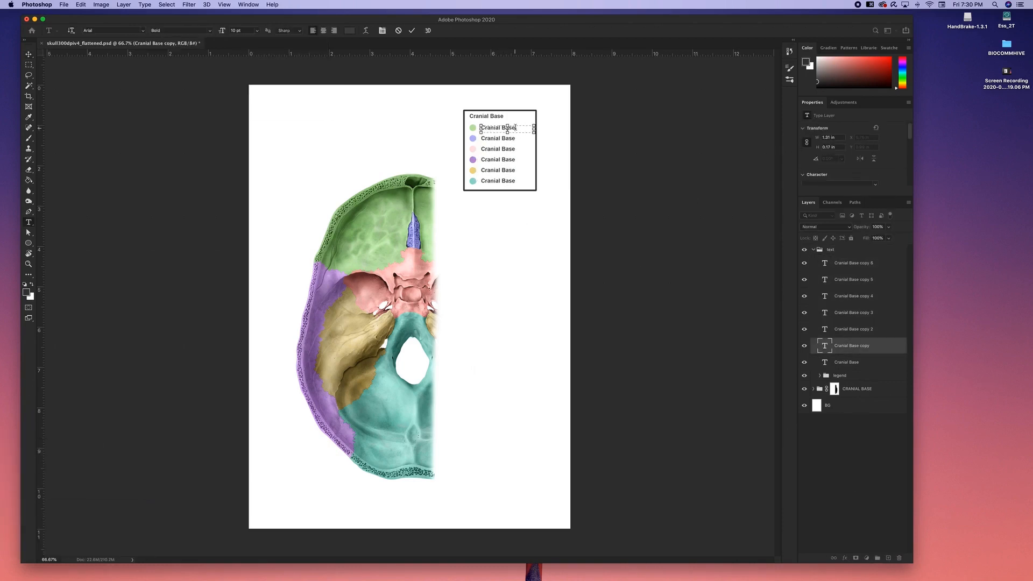
pyautogui.moveTo(515, 128); pyautogui.dragTo(476, 125)
pyautogui.press('BackSpace')
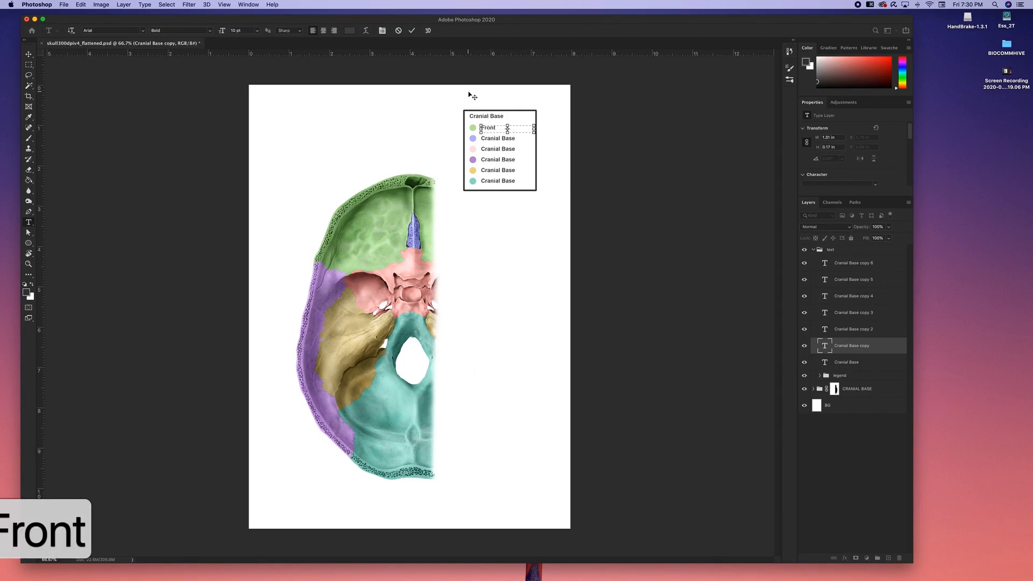
pyautogui.write('Frontal')
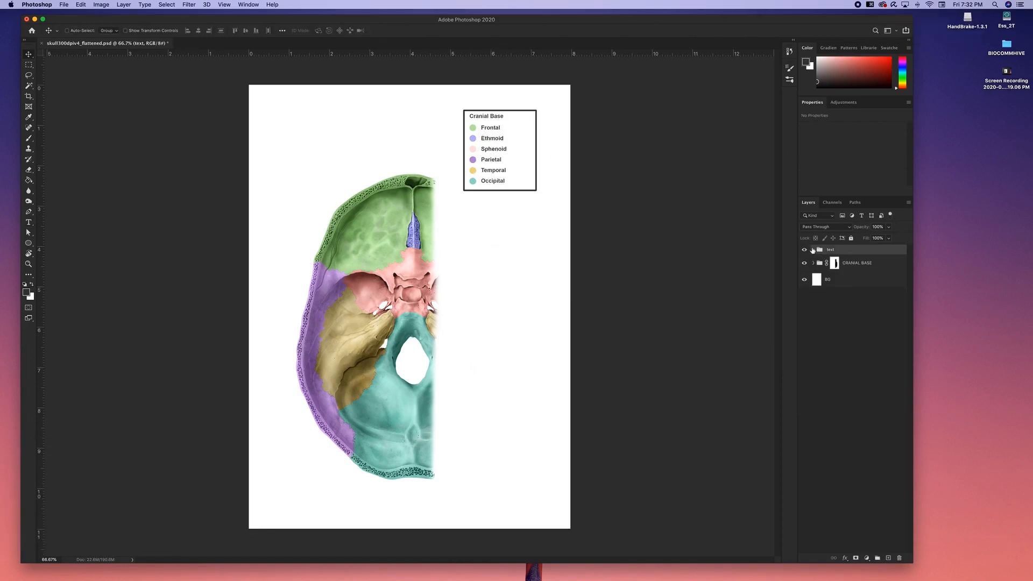
# - Rename the text group "Legend" and move the whole legend closer to the page's right edge
pyautogui.click(805, 250)
pyautogui.click(805, 249)
pyautogui.doubleClick(831, 249)
pyautogui.write('Legend')
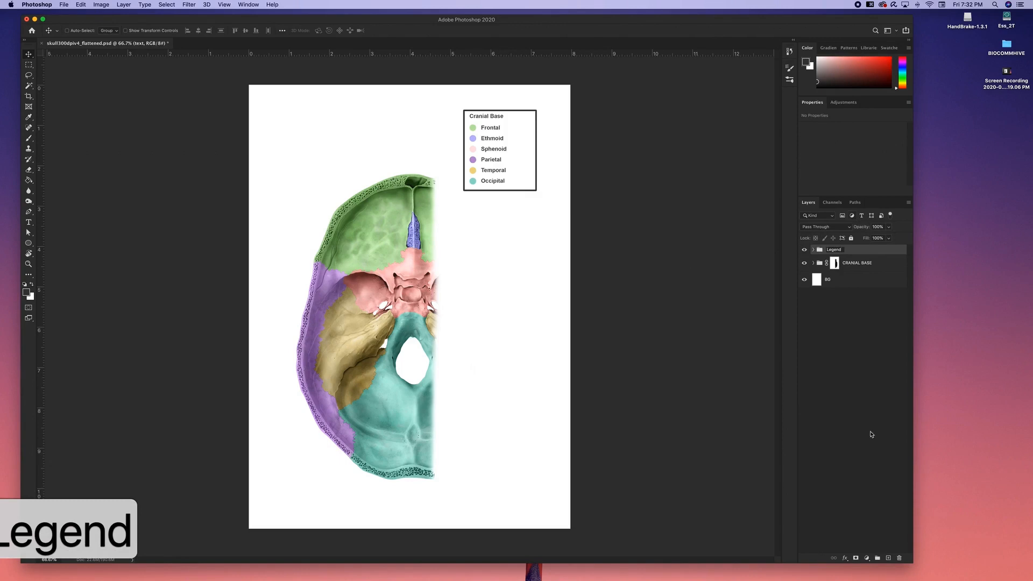
pyautogui.click(872, 434)
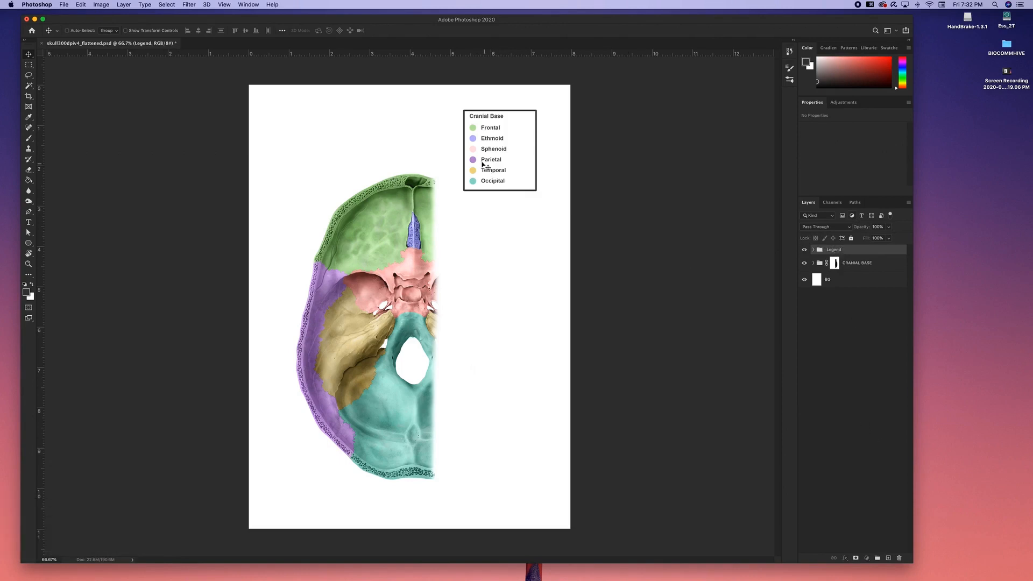
pyautogui.moveTo(485, 170); pyautogui.dragTo(514, 174)
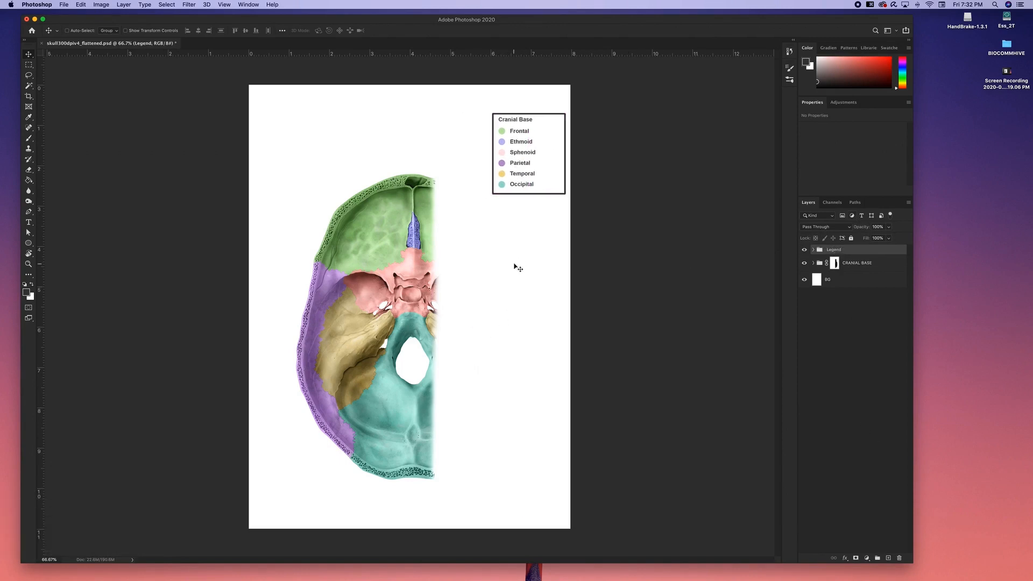
# - Create a new path named "leader line"
pyautogui.click(853, 203)
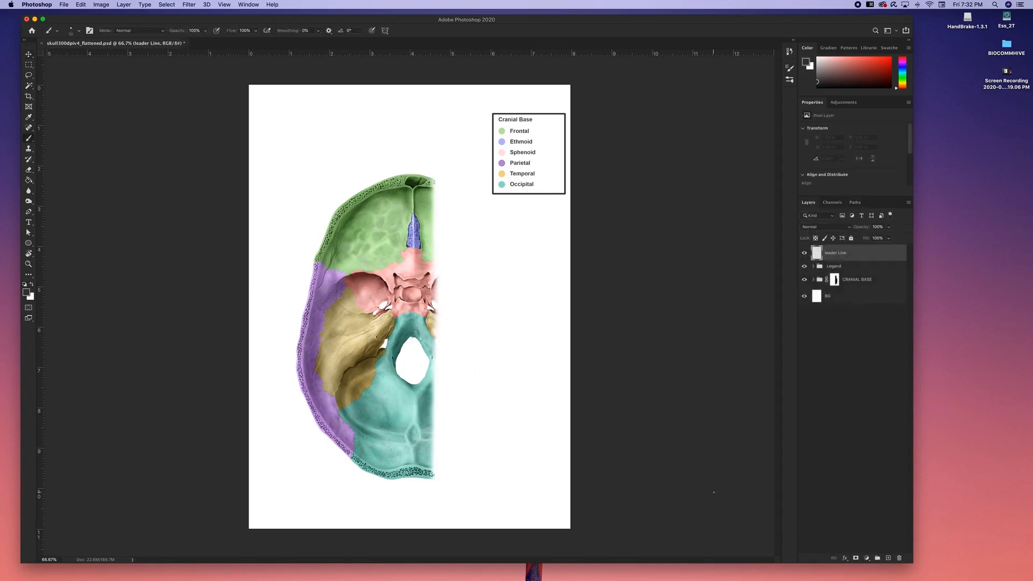
pyautogui.click(855, 203)
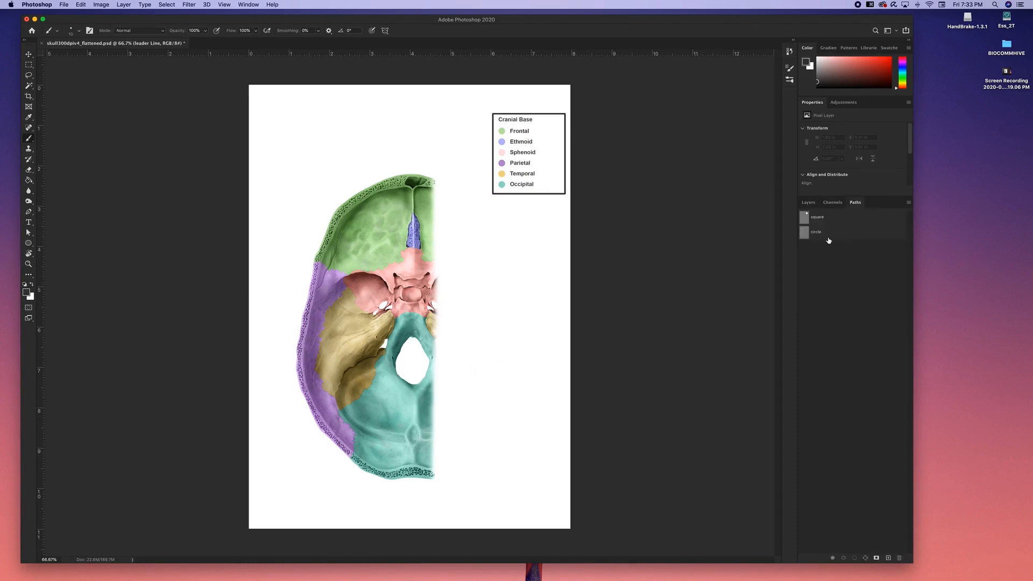
pyautogui.click(888, 558)
pyautogui.doubleClick(817, 247)
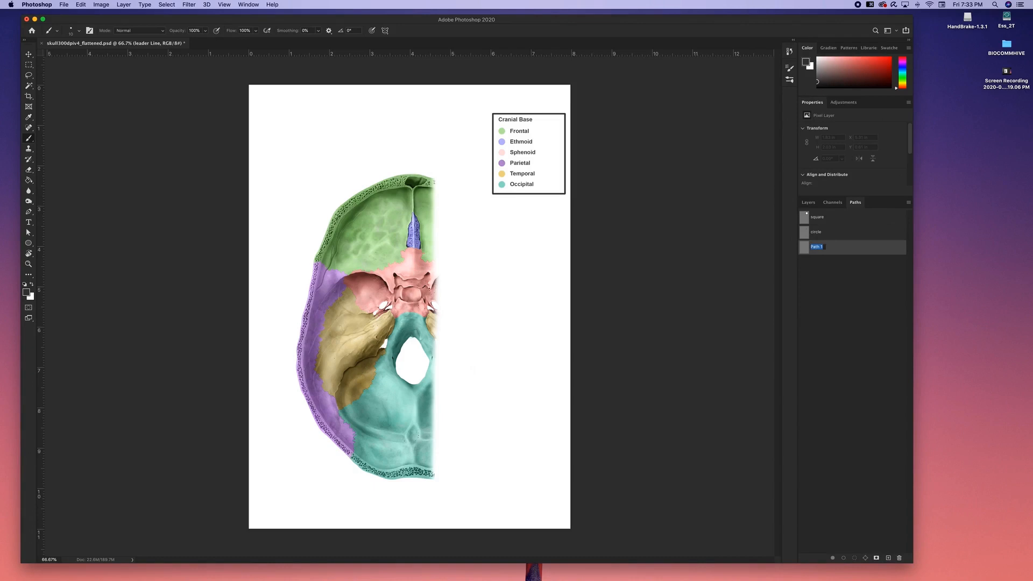
pyautogui.write('leader line')
pyautogui.press('Return')
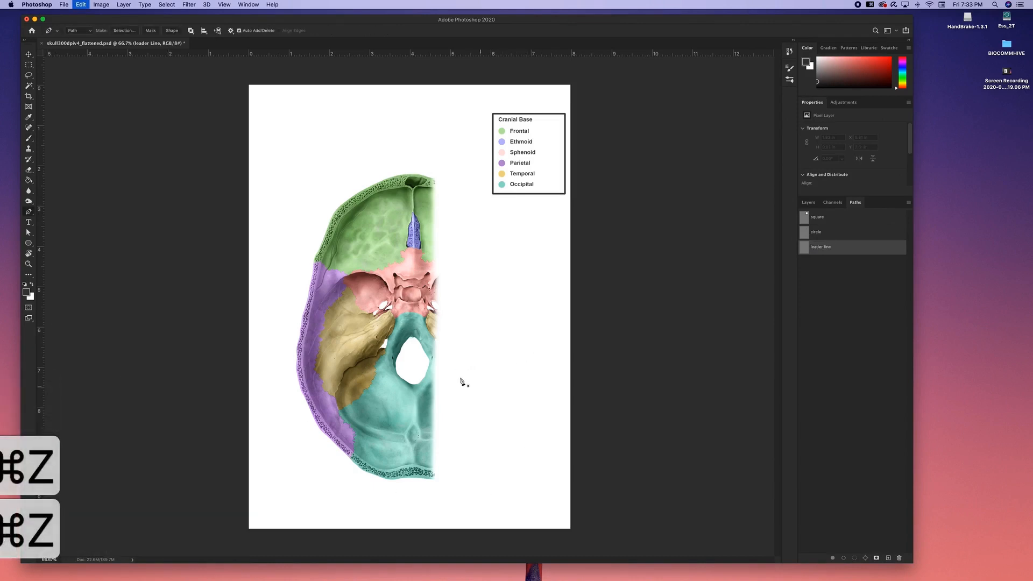
# - Draw a horizontal path about 1.8 in long to the right of the skull and stroke it with the dark grey brush
pyautogui.click(457, 376)
pyautogui.click(527, 376)
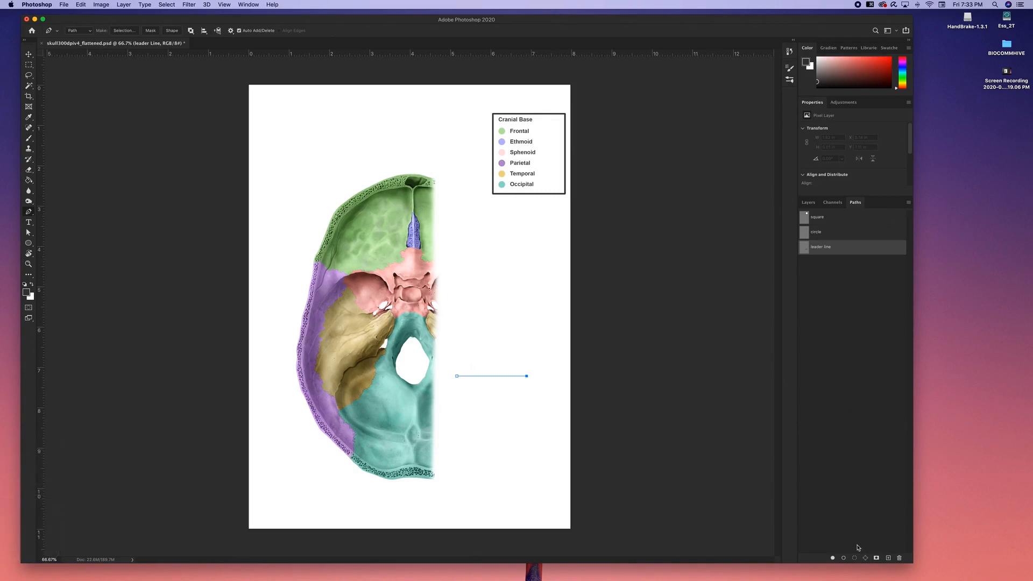
pyautogui.press('b')
pyautogui.click(843, 558)
pyautogui.click(847, 474)
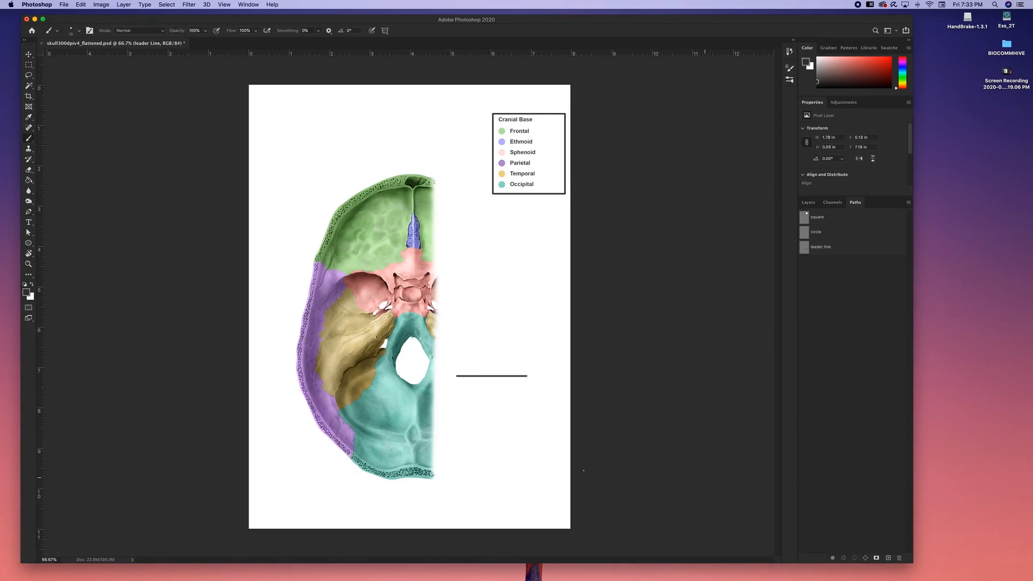
# - Erase the rounded caps of the thick horizontal line beside the skull so both ends are square
pyautogui.press('super+equal')
pyautogui.press('super+equal')
pyautogui.press('super+equal')
pyautogui.press('super+equal')
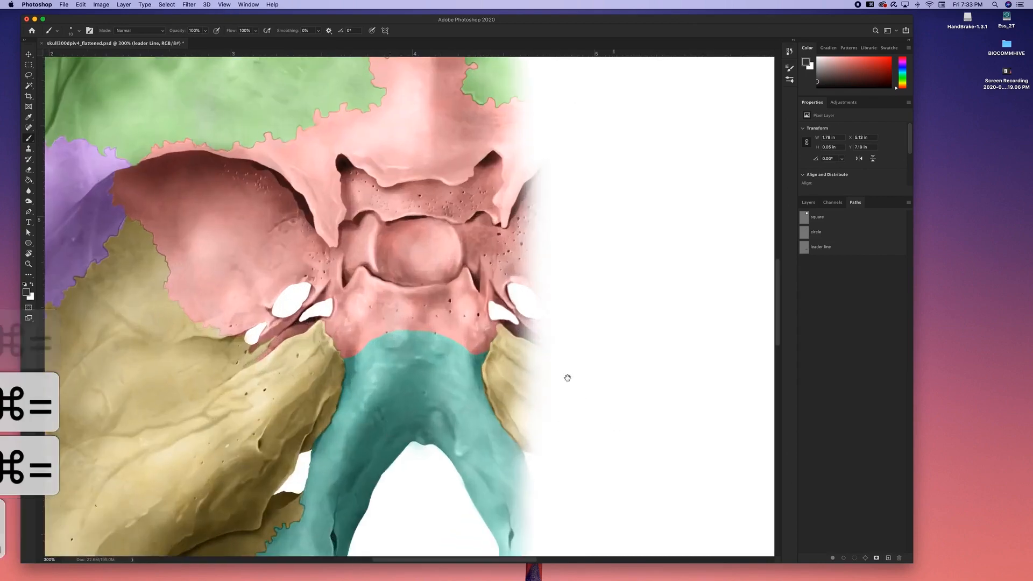
pyautogui.moveTo(567, 378); pyautogui.dragTo(374, 105)
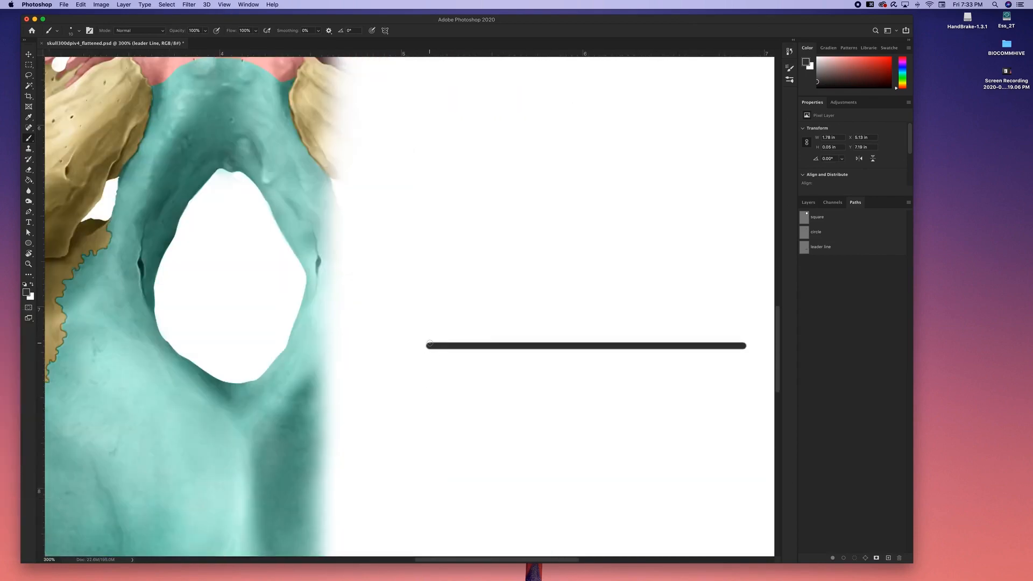
pyautogui.press('e')
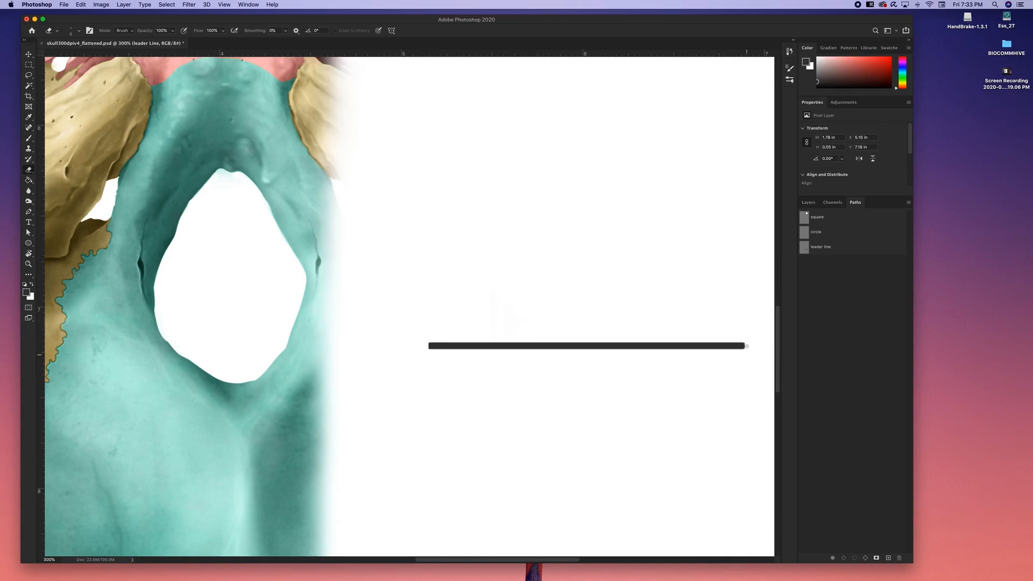
# - Draw a thin 640 × 6 px rectangle path just above the thick line and fill it with the dark grey foreground colour
pyautogui.moveTo(33, 248); pyautogui.dragTo(54, 243)
pyautogui.moveTo(416, 308); pyautogui.dragTo(745, 311)
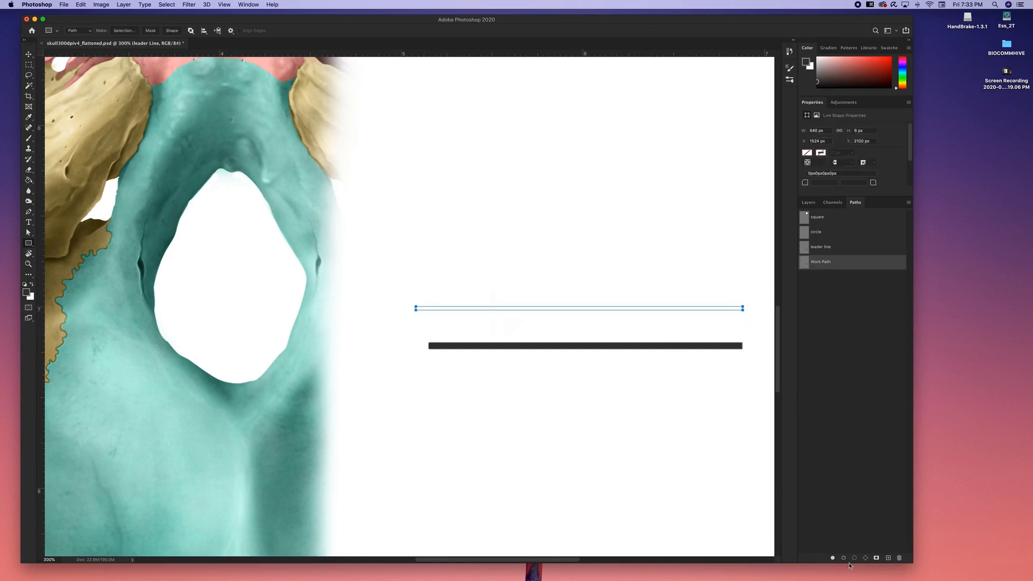
pyautogui.click(833, 558)
pyautogui.click(831, 464)
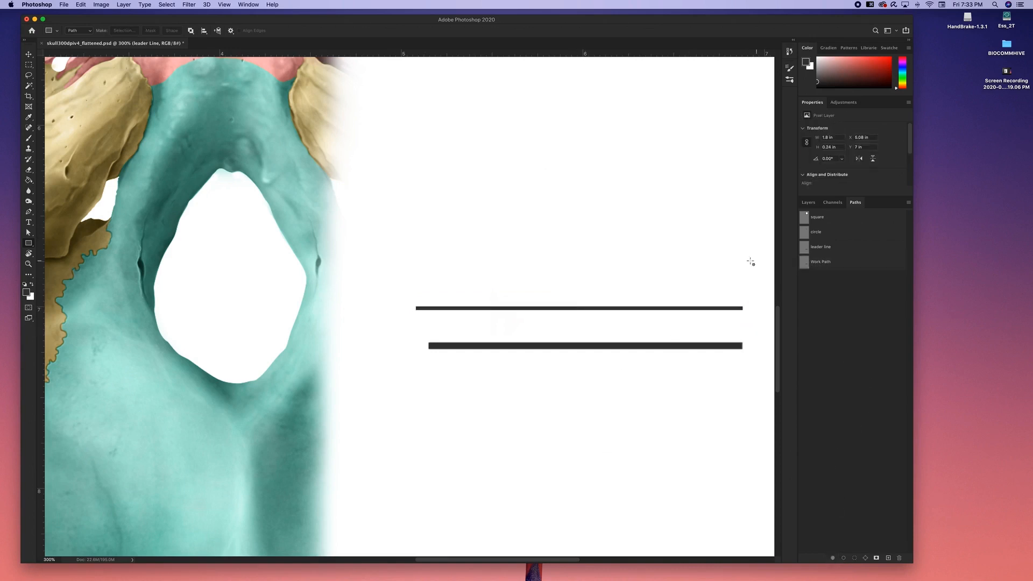
pyautogui.click(668, 521)
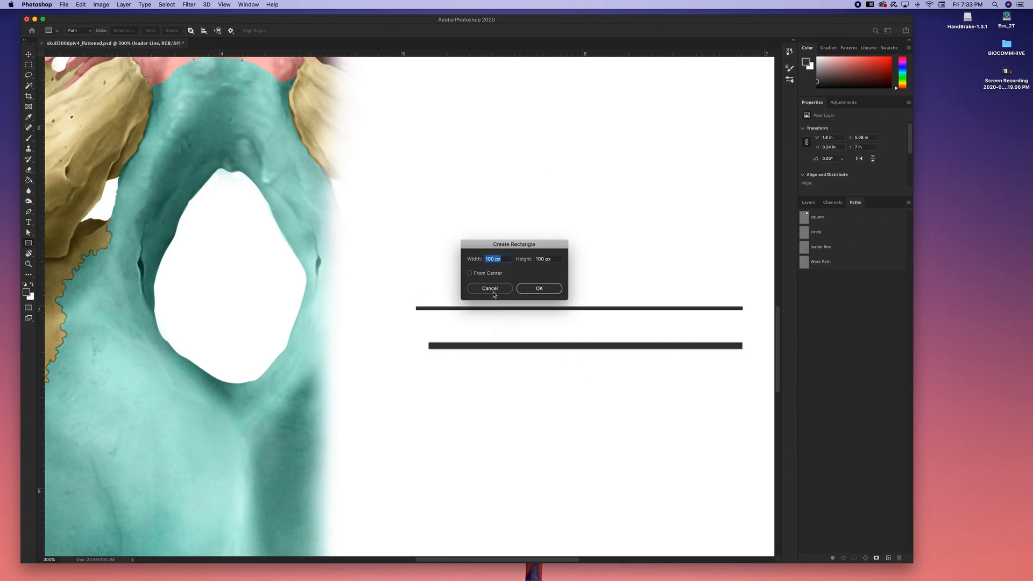
pyautogui.click(489, 288)
# - Add a small filled dark grey circle at the thin line's skull-side end and erase the thick line below
pyautogui.click(28, 244)
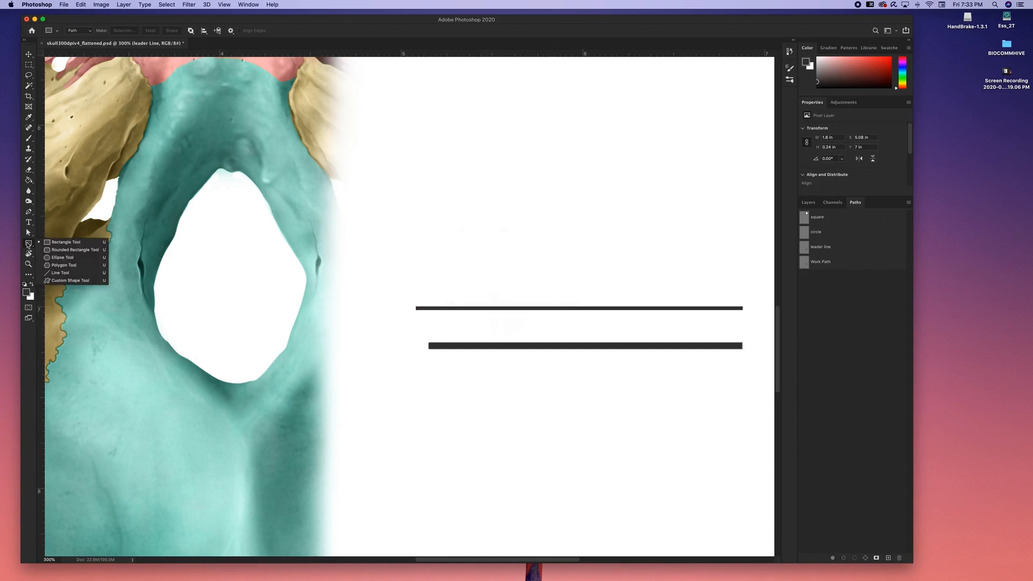
pyautogui.click(61, 258)
pyautogui.click(832, 264)
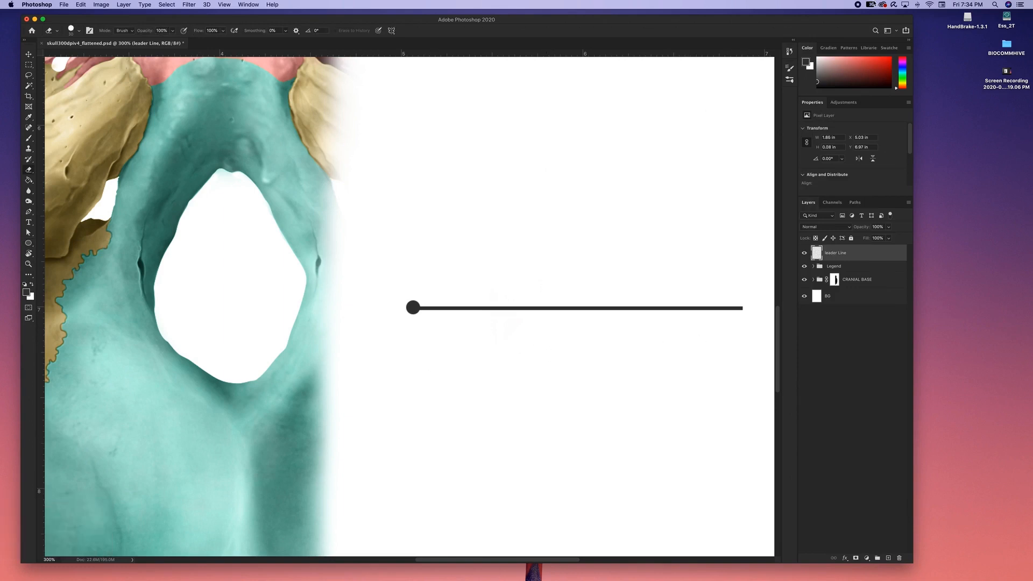
# - Make three copies of the leader line spread over the skull base and group all four lines as "leaderlines"
pyautogui.press('super+minus')
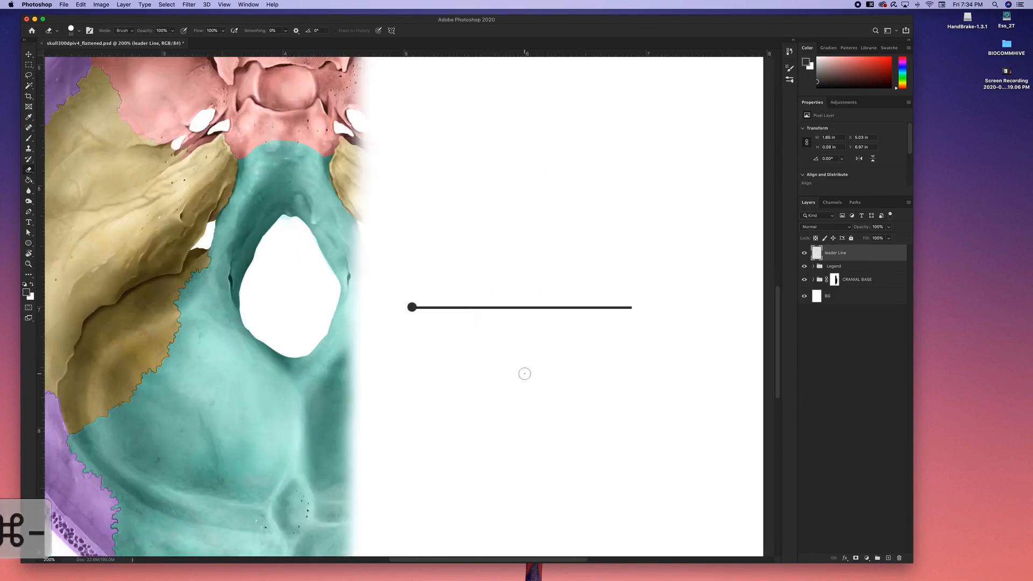
pyautogui.press('v')
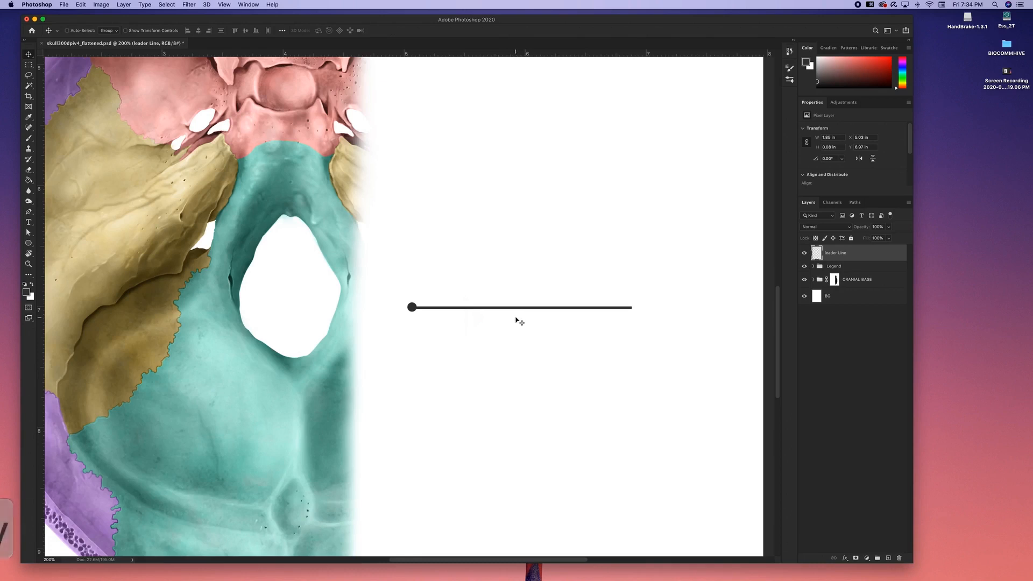
pyautogui.moveTo(519, 307); pyautogui.dragTo(437, 402)
pyautogui.moveTo(364, 403); pyautogui.dragTo(371, 121)
pyautogui.keyDown('shift'); pyautogui.click(846, 309); pyautogui.keyUp('shift')
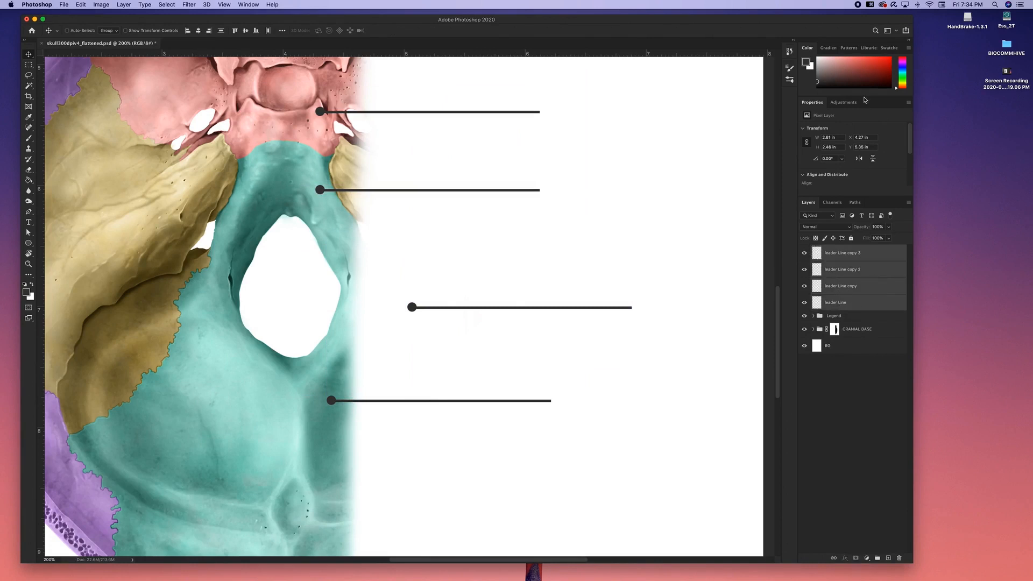
pyautogui.moveTo(838, 293); pyautogui.dragTo(877, 558)
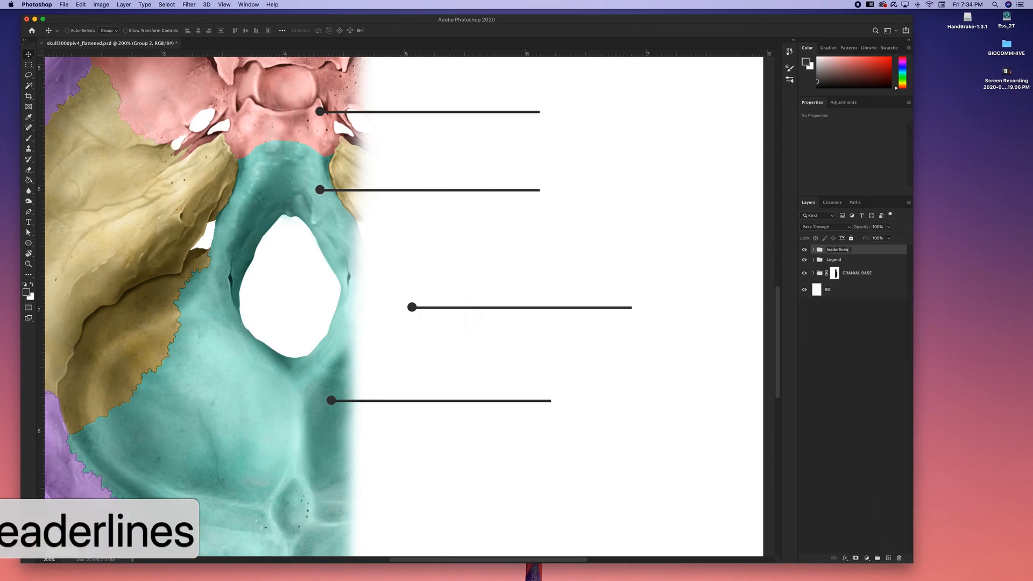
# - Give the "leaderlines" group a white Normal-mode drop shadow at 100% opacity with 8 px distance, 0 px size and global light off
pyautogui.click(144, 5)
pyautogui.moveTo(124, 5)
pyautogui.moveTo(172, 85)
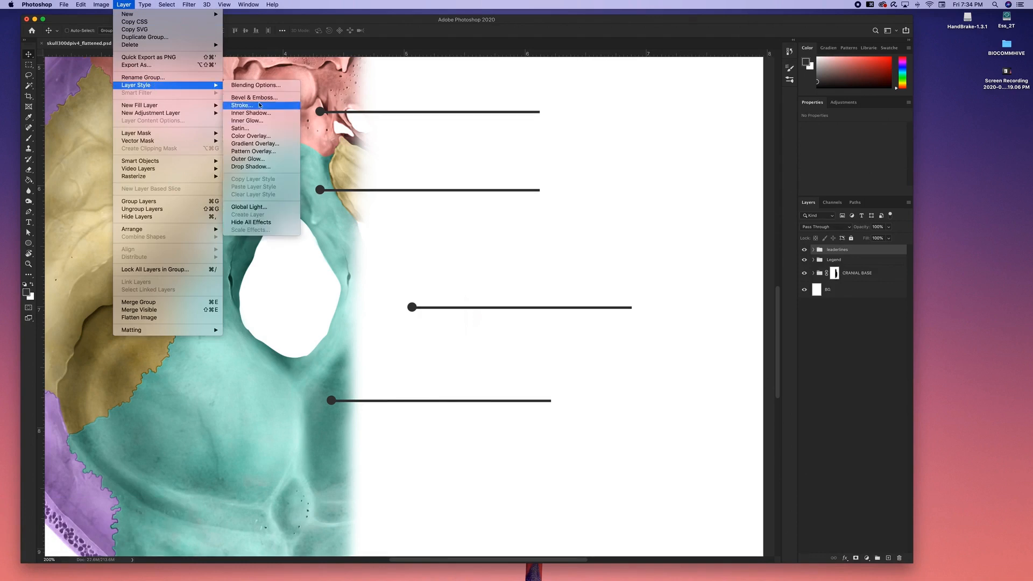
pyautogui.click(257, 168)
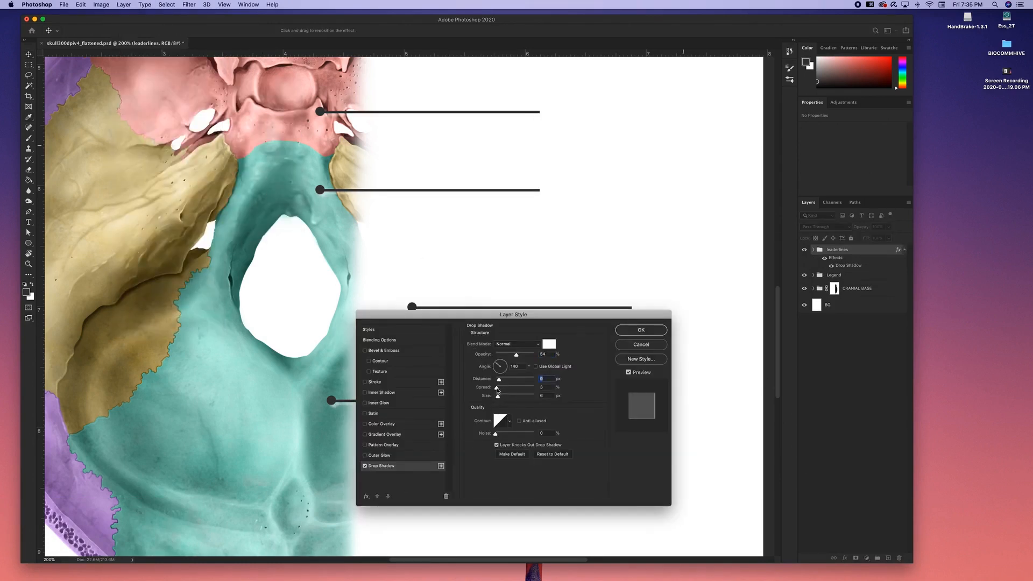
pyautogui.click(384, 351)
pyautogui.click(365, 350)
pyautogui.click(381, 466)
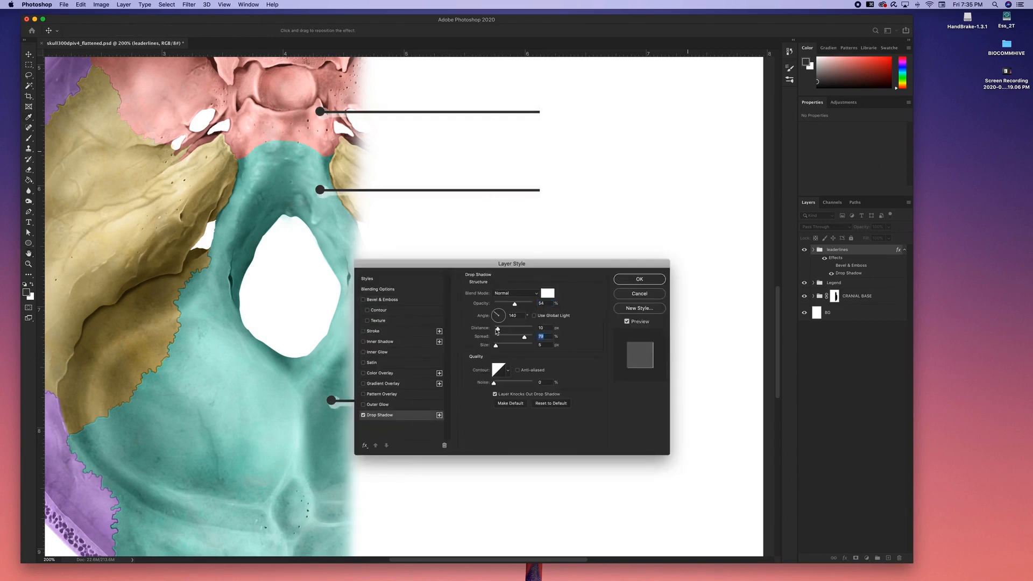
pyautogui.moveTo(513, 314); pyautogui.dragTo(617, 199)
pyautogui.click(744, 214)
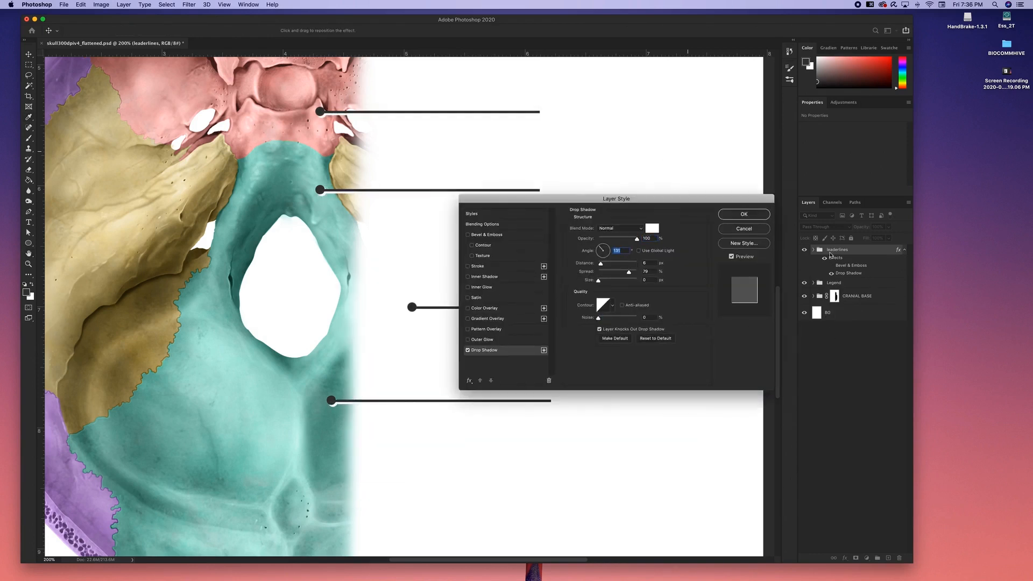
# - Reposition the individual leader lines so their dots sit on the clivus, the foramen's lower rim and the lower occipital bone
pyautogui.click(813, 249)
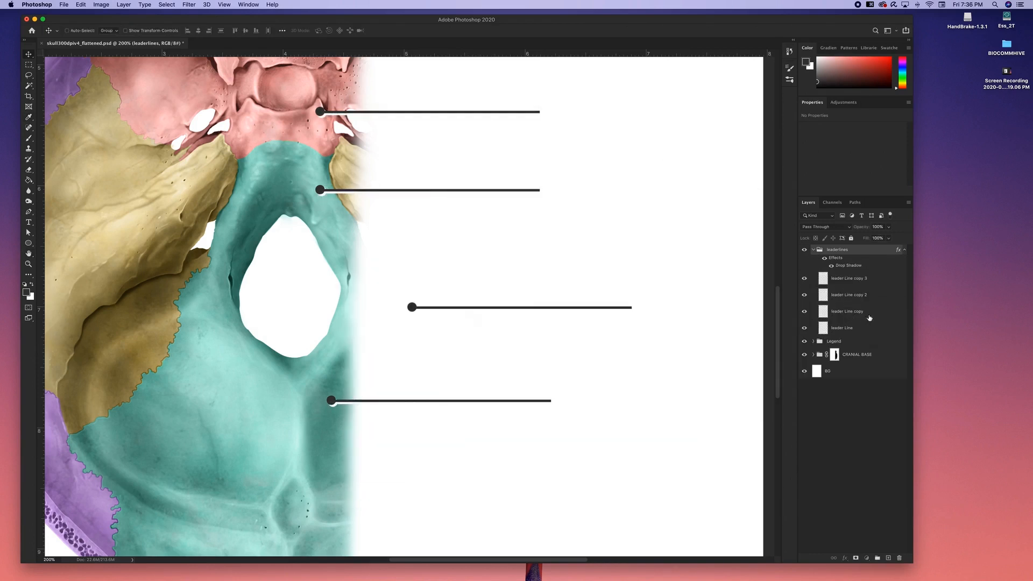
pyautogui.click(870, 318)
pyautogui.moveTo(373, 208); pyautogui.dragTo(279, 219)
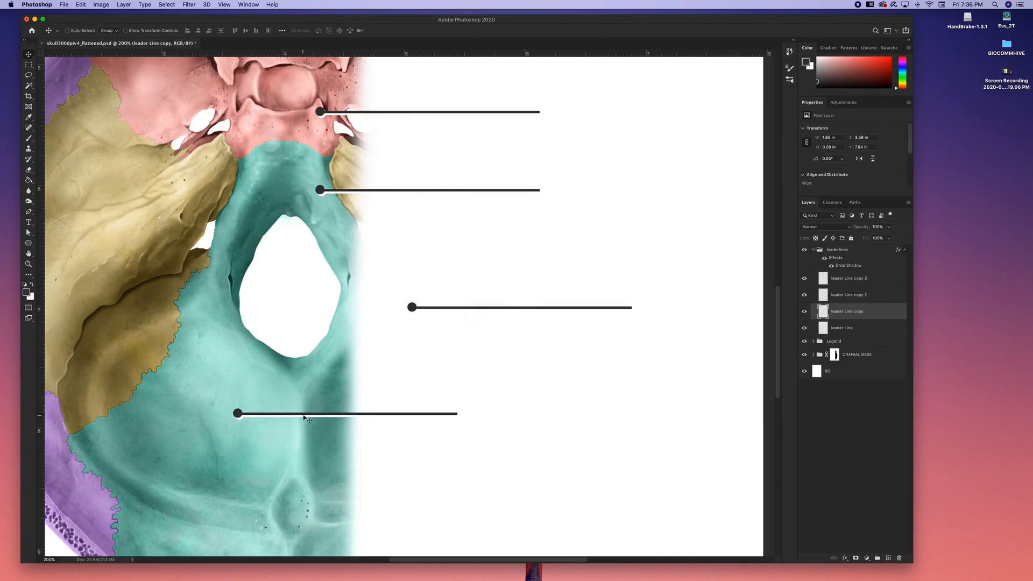
pyautogui.moveTo(304, 416); pyautogui.dragTo(293, 415)
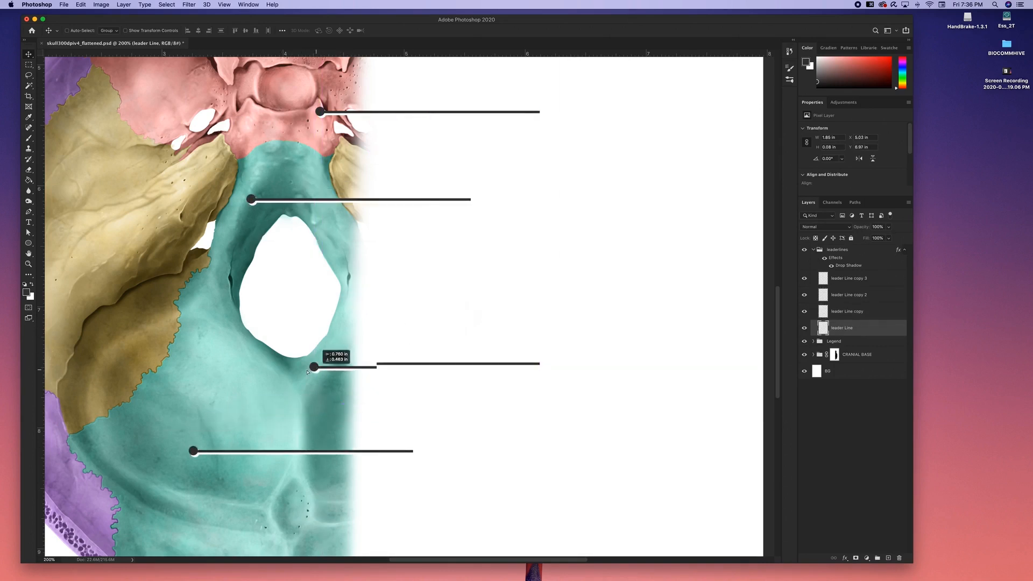
# - Hide the "leaderlines" group and nest it inside a new group named "labels"
pyautogui.click(804, 249)
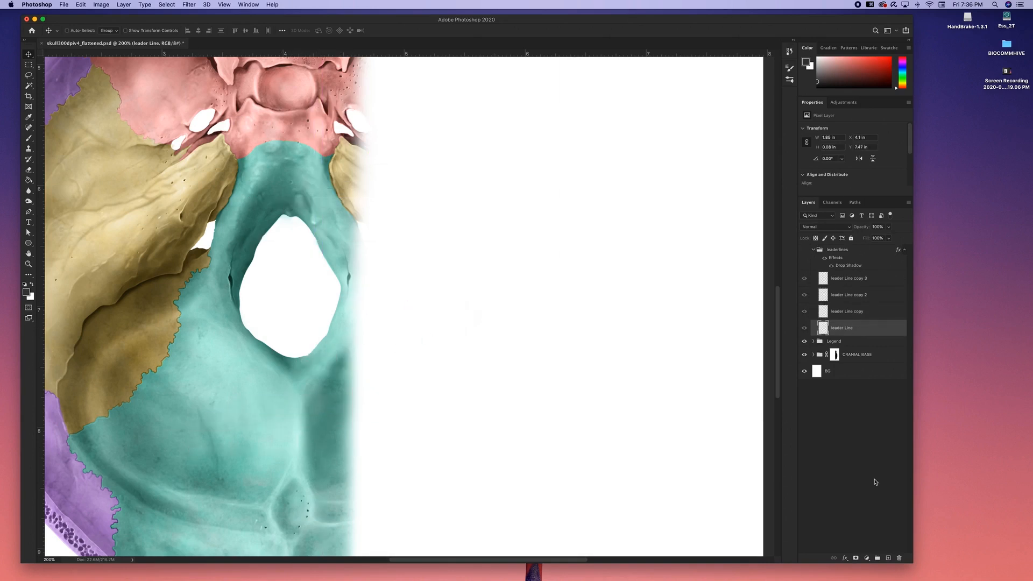
pyautogui.click(814, 250)
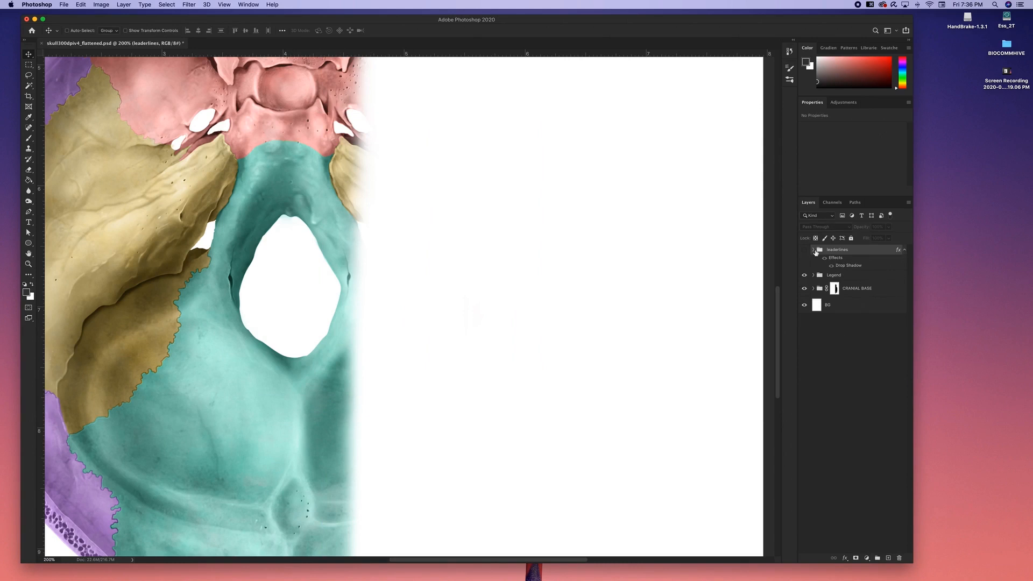
pyautogui.click(878, 558)
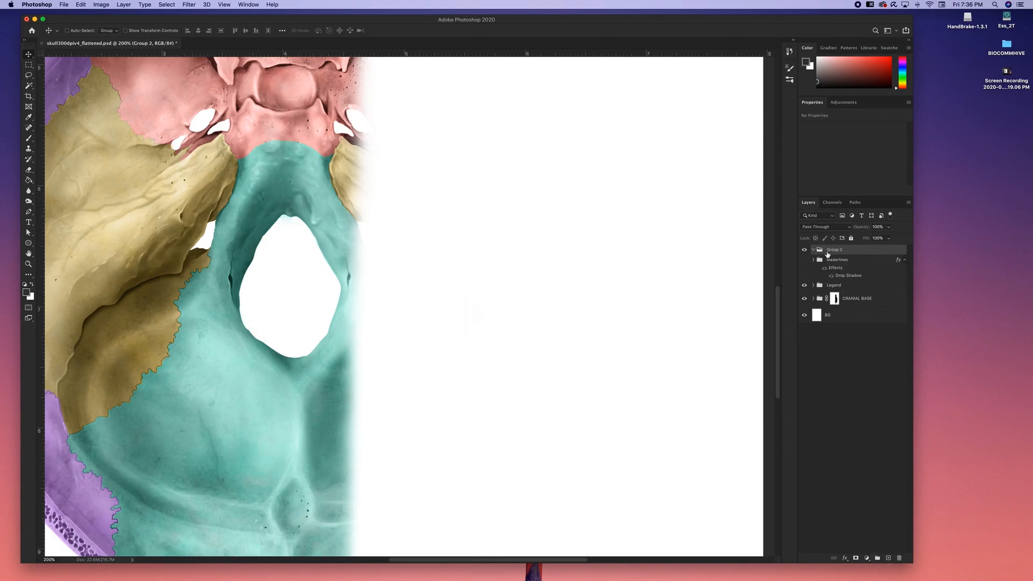
pyautogui.moveTo(829, 259); pyautogui.dragTo(836, 252)
pyautogui.doubleClick(836, 250)
pyautogui.write('labels')
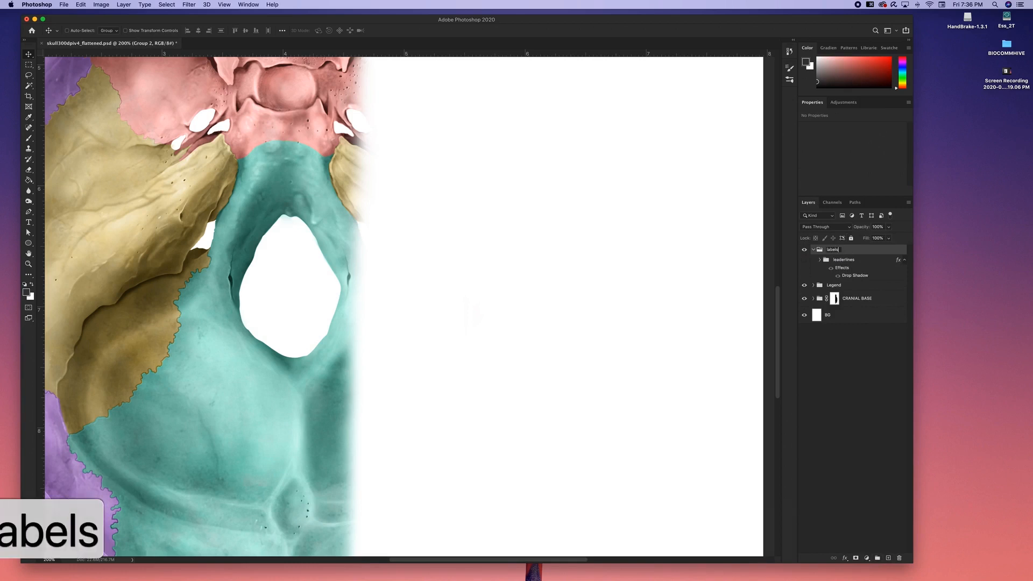
pyautogui.click(870, 476)
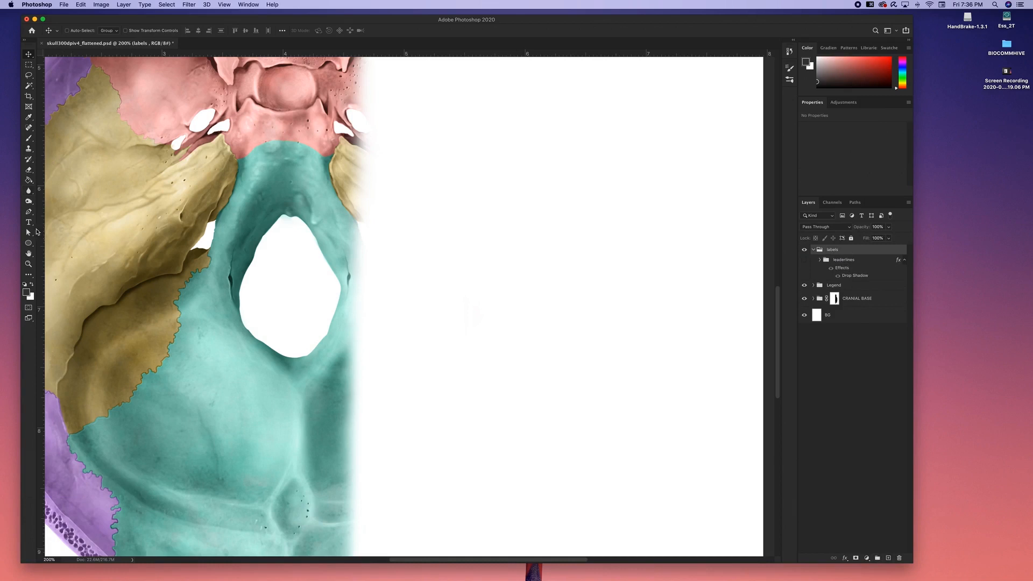
# - Show the leader lines again and add the text label "Clivus" near the end of the clivus line
pyautogui.click(804, 259)
pyautogui.press('t')
pyautogui.write('Ci')
pyautogui.moveTo(479, 185); pyautogui.dragTo(563, 198)
pyautogui.press('BackSpace')
pyautogui.write('livus')
# - Centre the clivus leader line's dot on the clivus and place the "Clivus" label just past the line's outer end
pyautogui.click(28, 54)
pyautogui.click(855, 321)
pyautogui.moveTo(305, 199); pyautogui.dragTo(345, 185)
pyautogui.moveTo(562, 195); pyautogui.dragTo(539, 181)
pyautogui.click(837, 462)
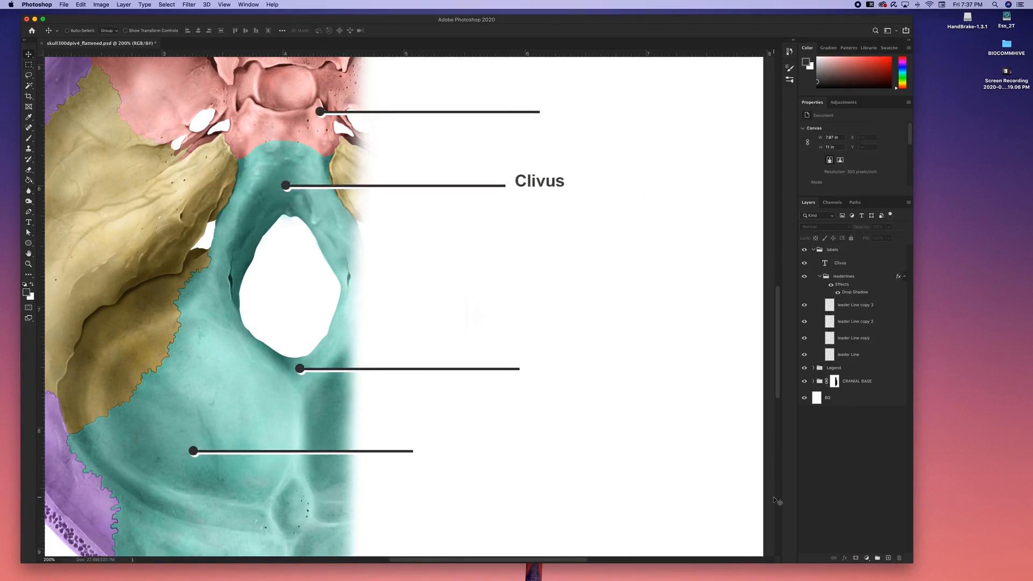
# - Add a reveal-all mask to the "leaderlines" group and fill a tall rectangle over the lines' outer ends with black to trim them evenly
pyautogui.press('super+minus')
pyautogui.press('super+minus')
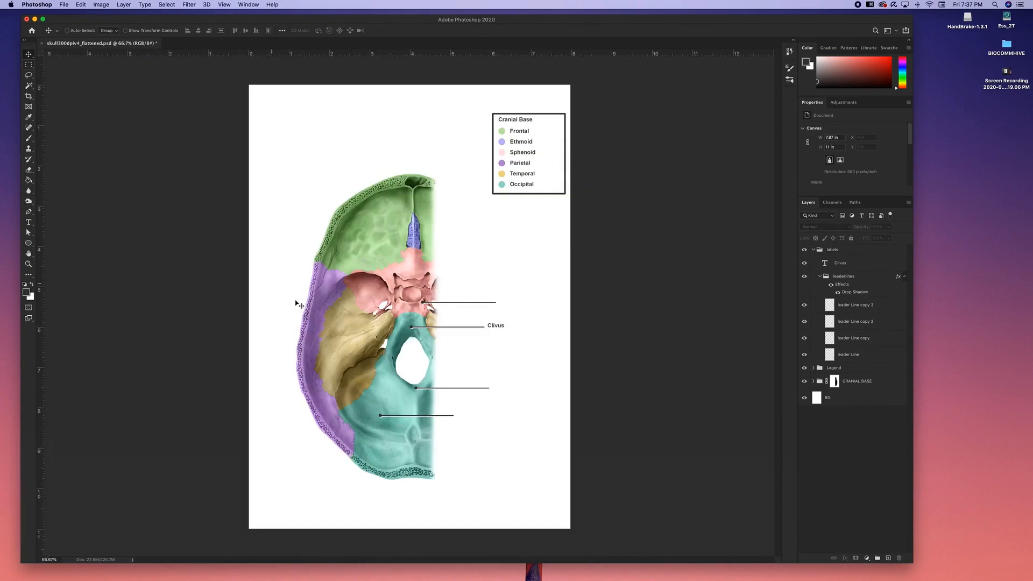
pyautogui.click(842, 276)
pyautogui.click(820, 276)
pyautogui.click(126, 5)
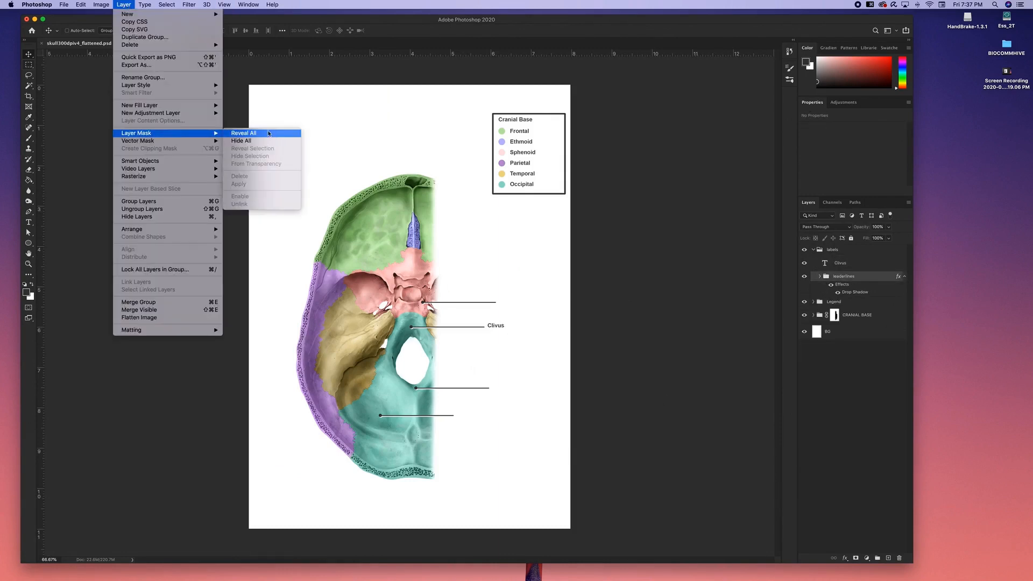
pyautogui.click(262, 135)
pyautogui.press('m')
pyautogui.moveTo(461, 228); pyautogui.dragTo(470, 475)
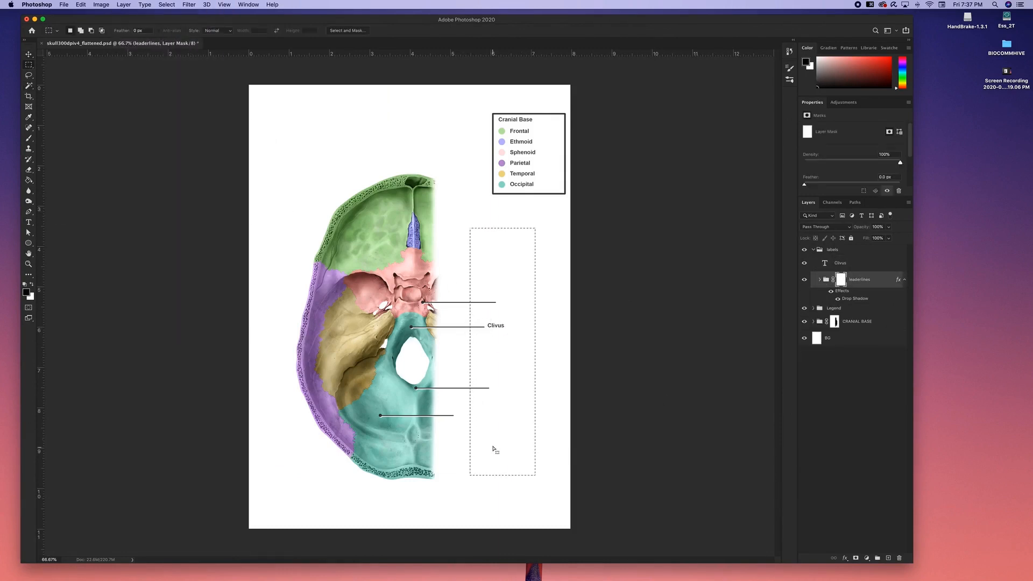
pyautogui.press('g')
pyautogui.click(498, 273)
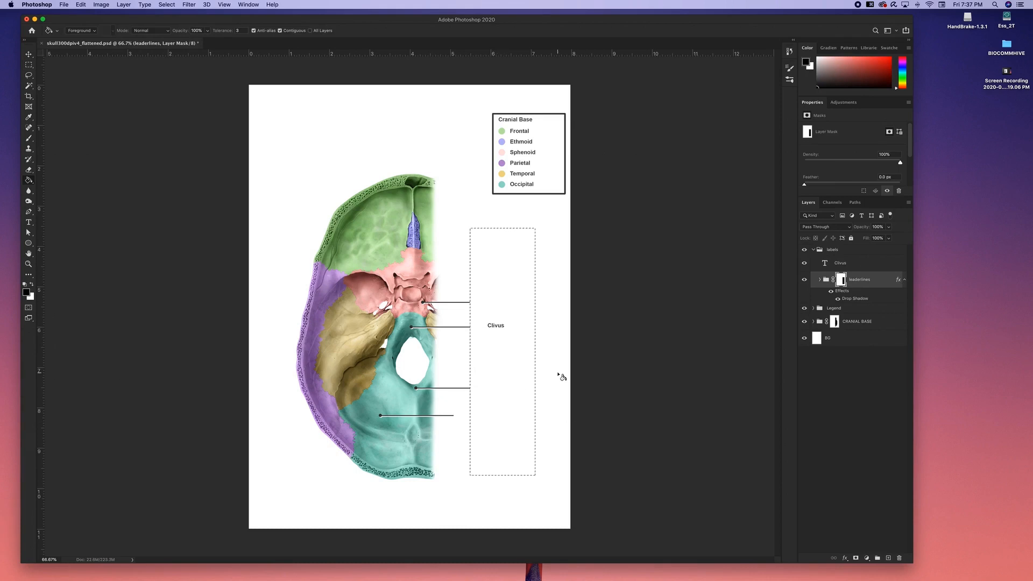
pyautogui.click(858, 401)
pyautogui.press('super+d')
# - Move the lowest leader line down and outward over the lower occipital bone so it reaches the masked edge
pyautogui.click(820, 279)
pyautogui.click(831, 361)
pyautogui.click(803, 361)
pyautogui.click(803, 360)
pyautogui.click(804, 344)
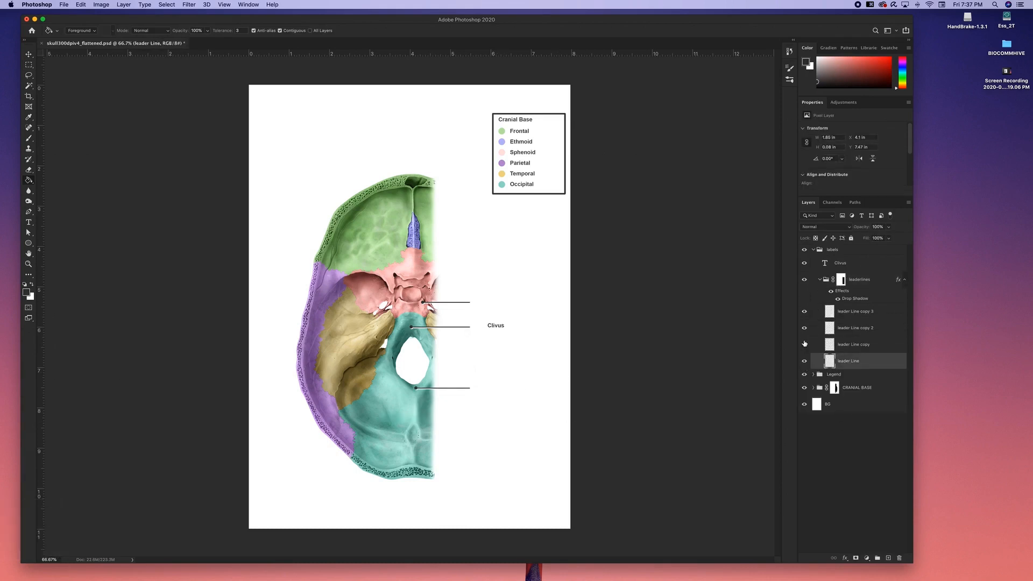
pyautogui.click(804, 344)
pyautogui.click(831, 345)
pyautogui.press('v')
pyautogui.moveTo(437, 420); pyautogui.dragTo(482, 442)
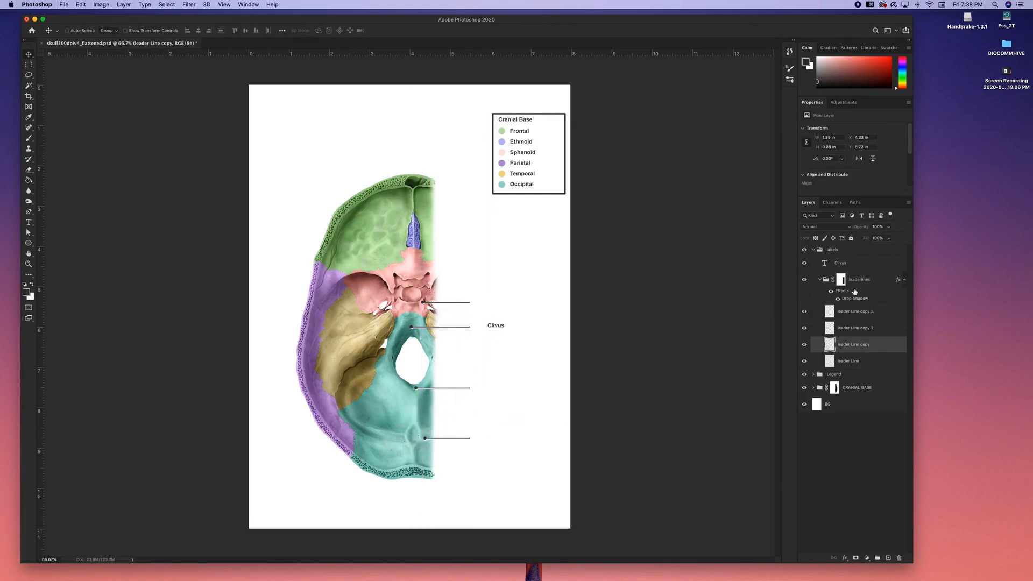
# - Nudge the "Clivus" label toward the skull until it sits beside the trimmed end of its leader line
pyautogui.click(848, 264)
pyautogui.hotkey('shift', 'Left')
pyautogui.hotkey('shift', 'Left')
pyautogui.hotkey('shift', 'Left')
pyautogui.hotkey('shift', 'Left')
pyautogui.hotkey('shift', 'Left')
pyautogui.hotkey('shift', 'Left')
pyautogui.hotkey('shift', 'Left')
pyautogui.hotkey('shift', 'Left')
pyautogui.hotkey('shift', 'Left')
pyautogui.hotkey('shift', 'Left')
pyautogui.click(872, 475)
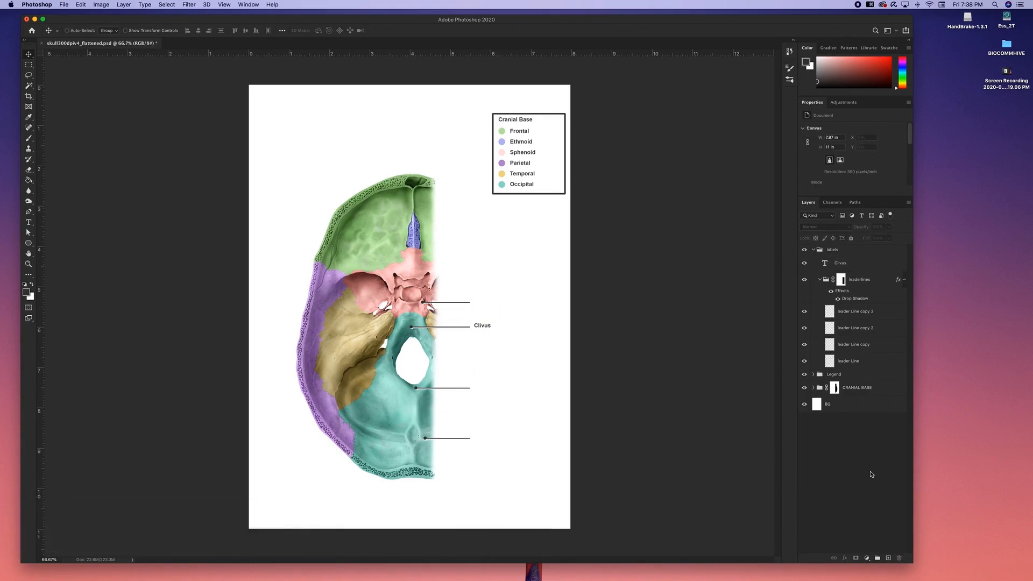